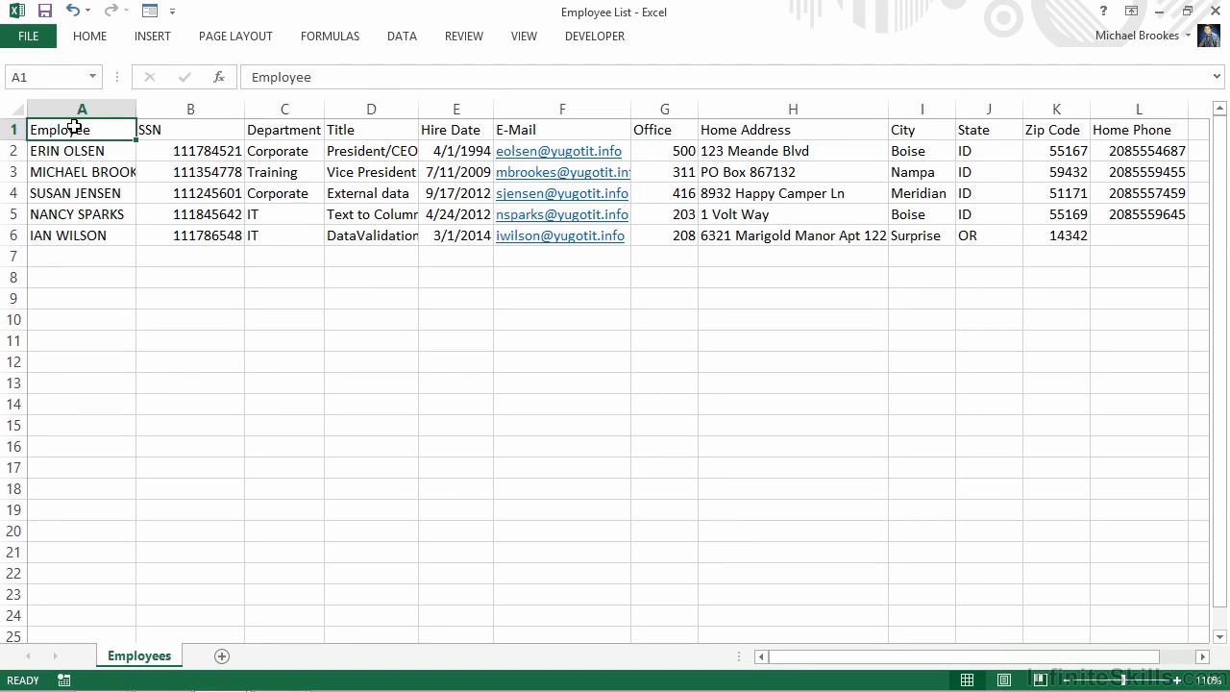
- Format the employee data in A1:L6 as a table with headers, using the blue style in the first row of the Medium group
click(84, 38)
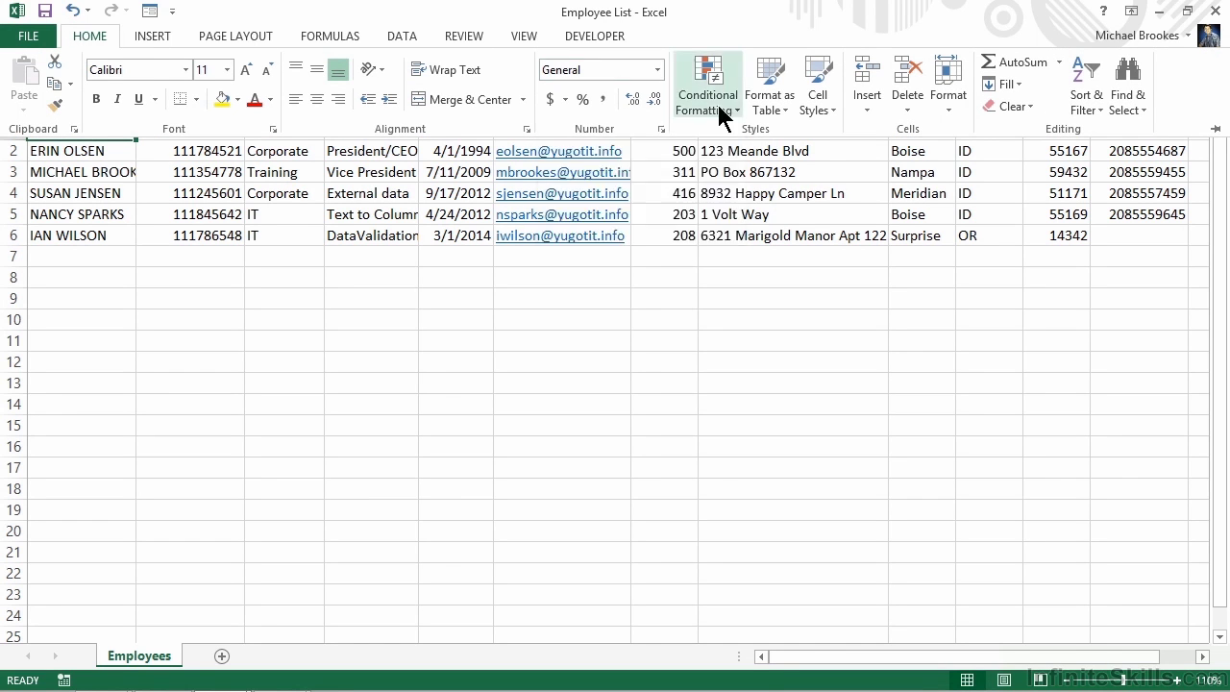
click(773, 113)
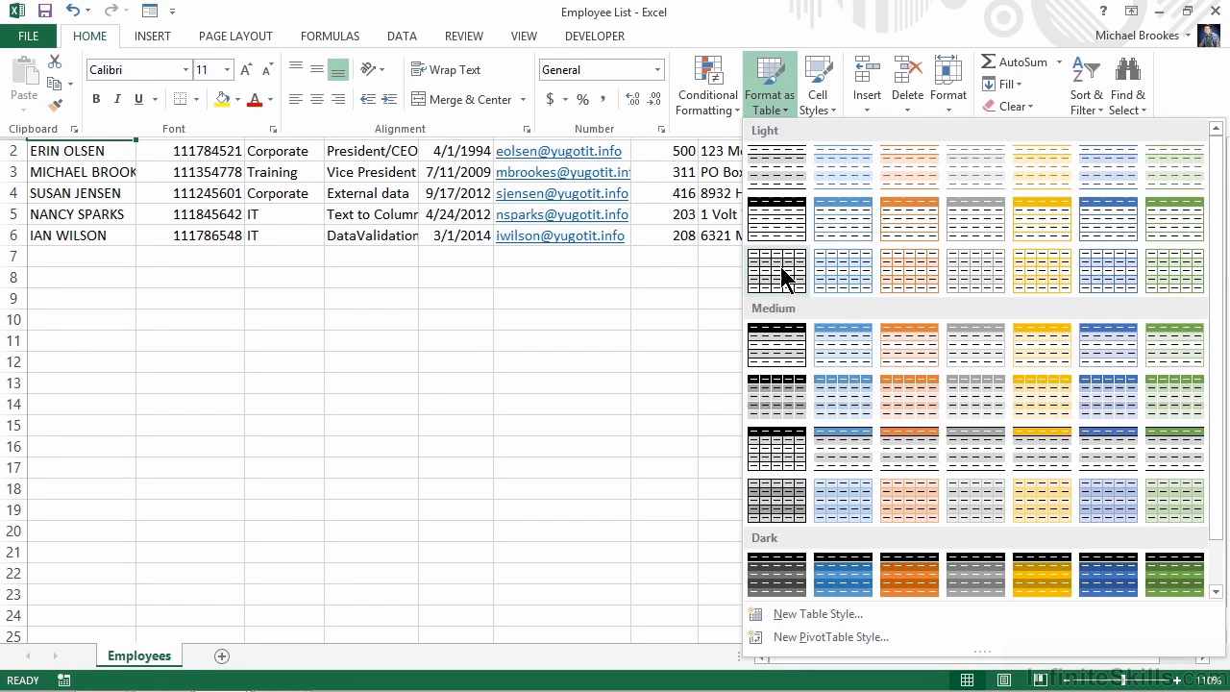
click(847, 348)
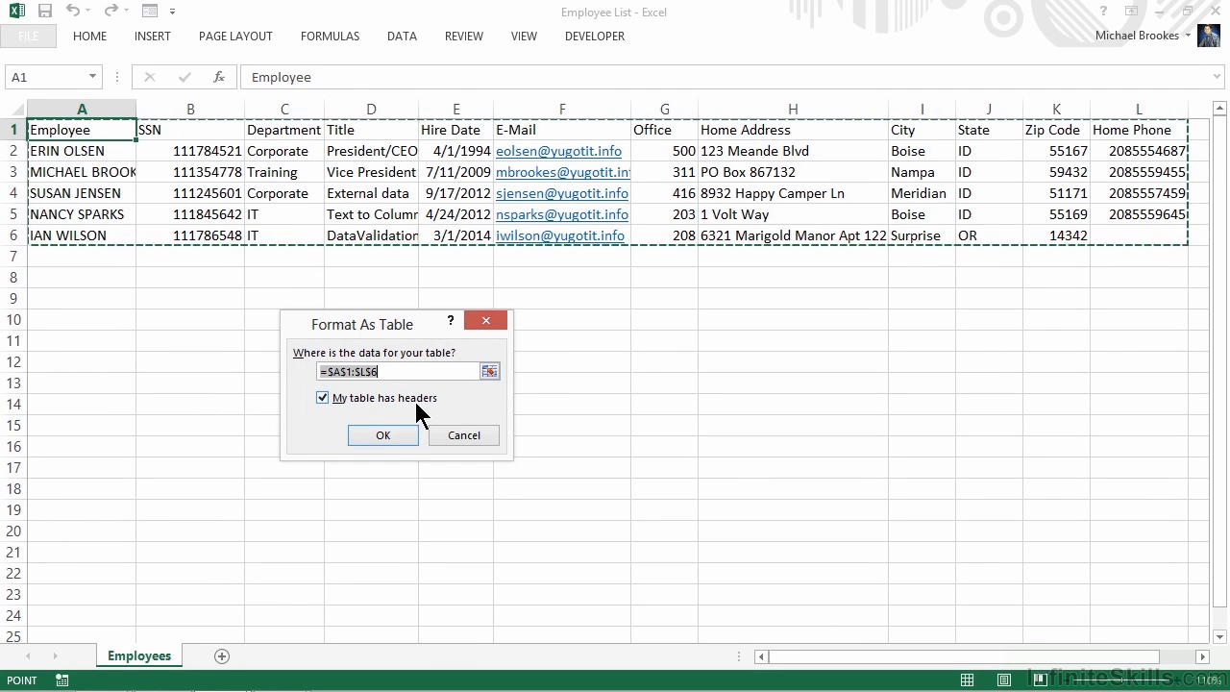
click(392, 439)
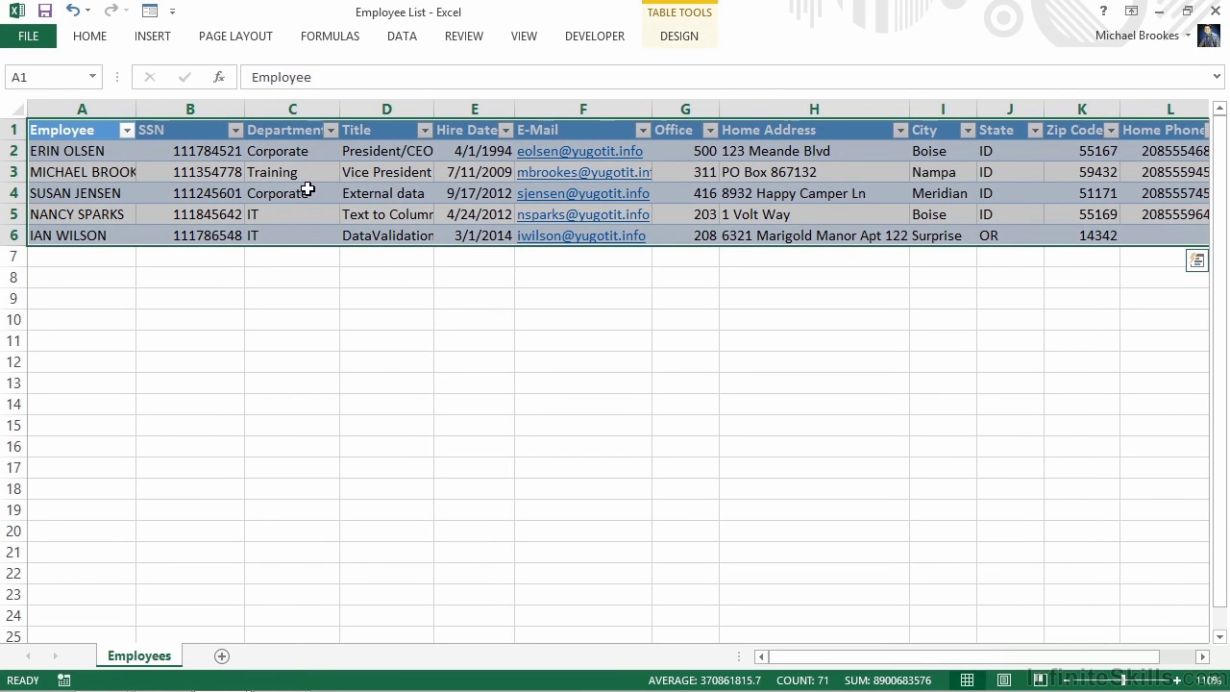
- Turn on the First Column and Total Row options for the employee table
click(302, 193)
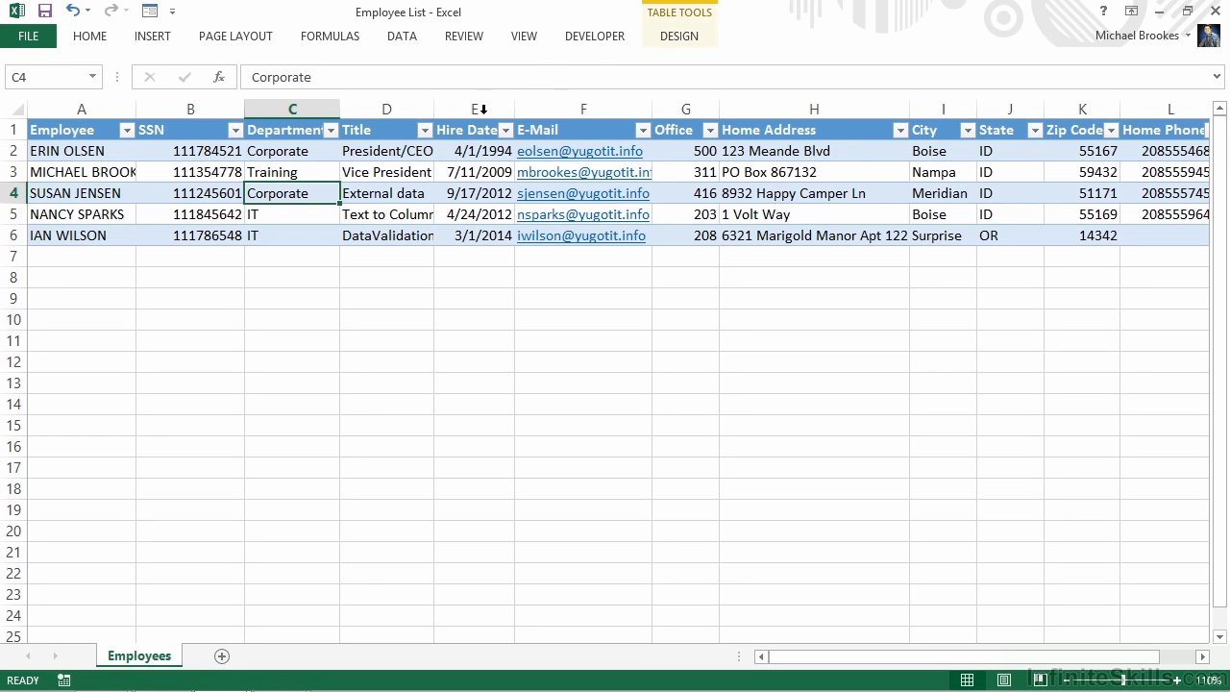
click(678, 36)
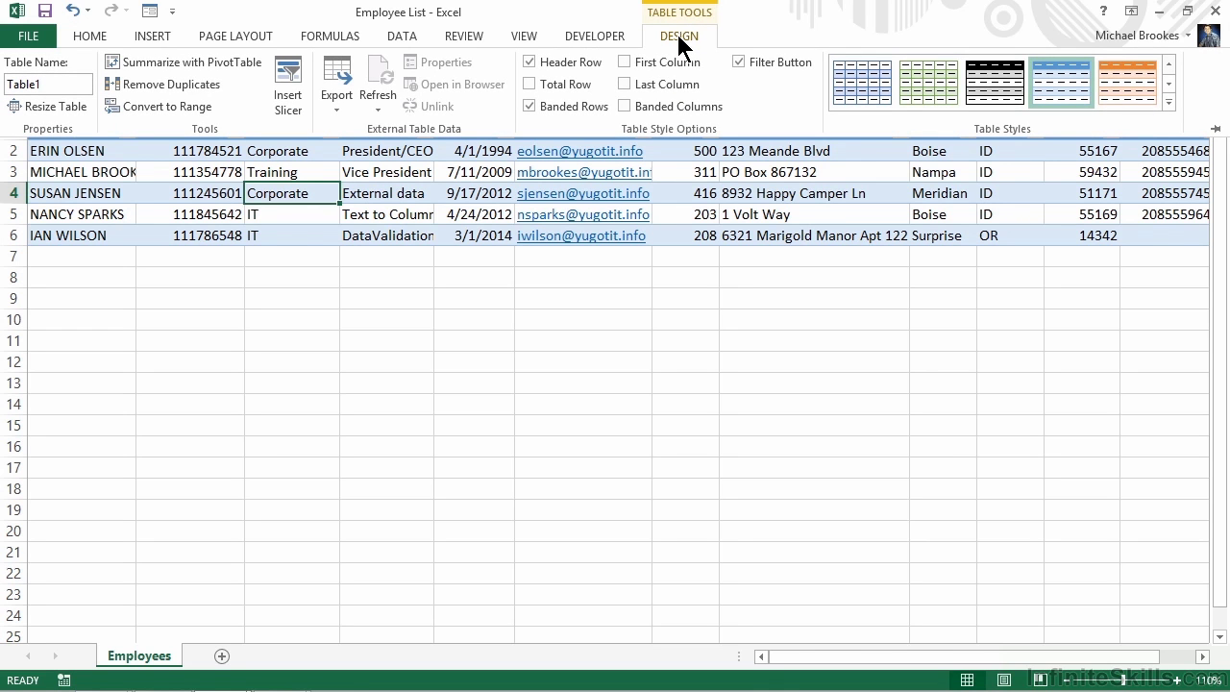
click(625, 62)
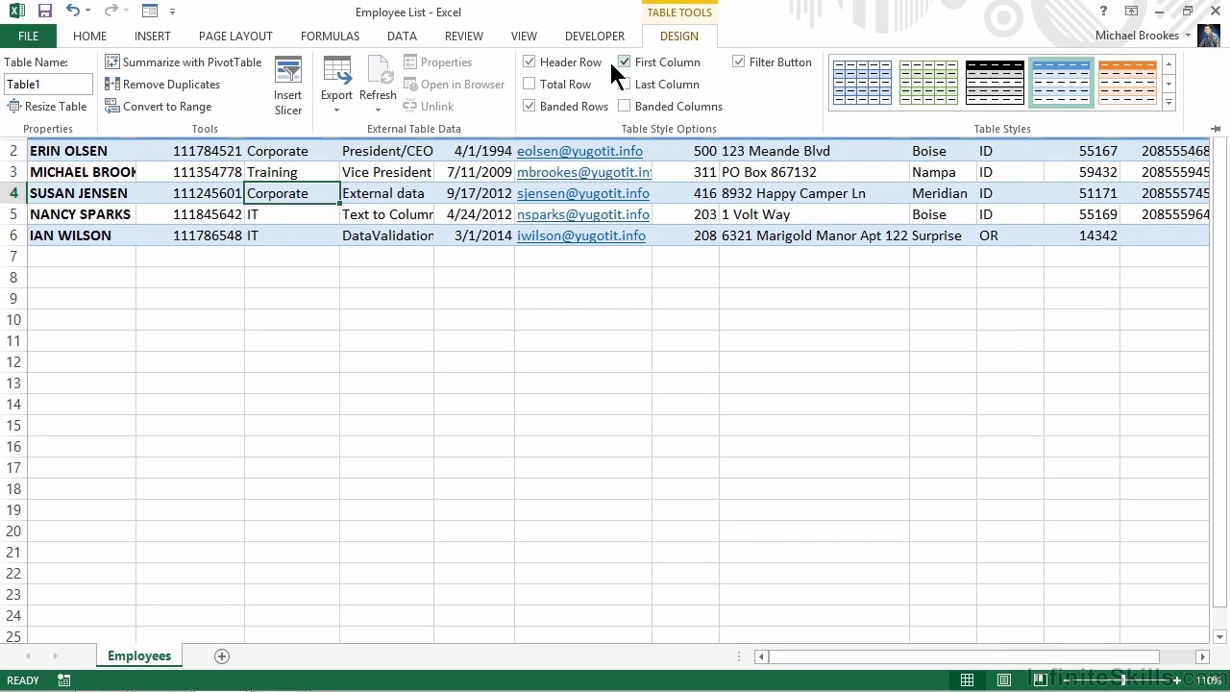
click(531, 84)
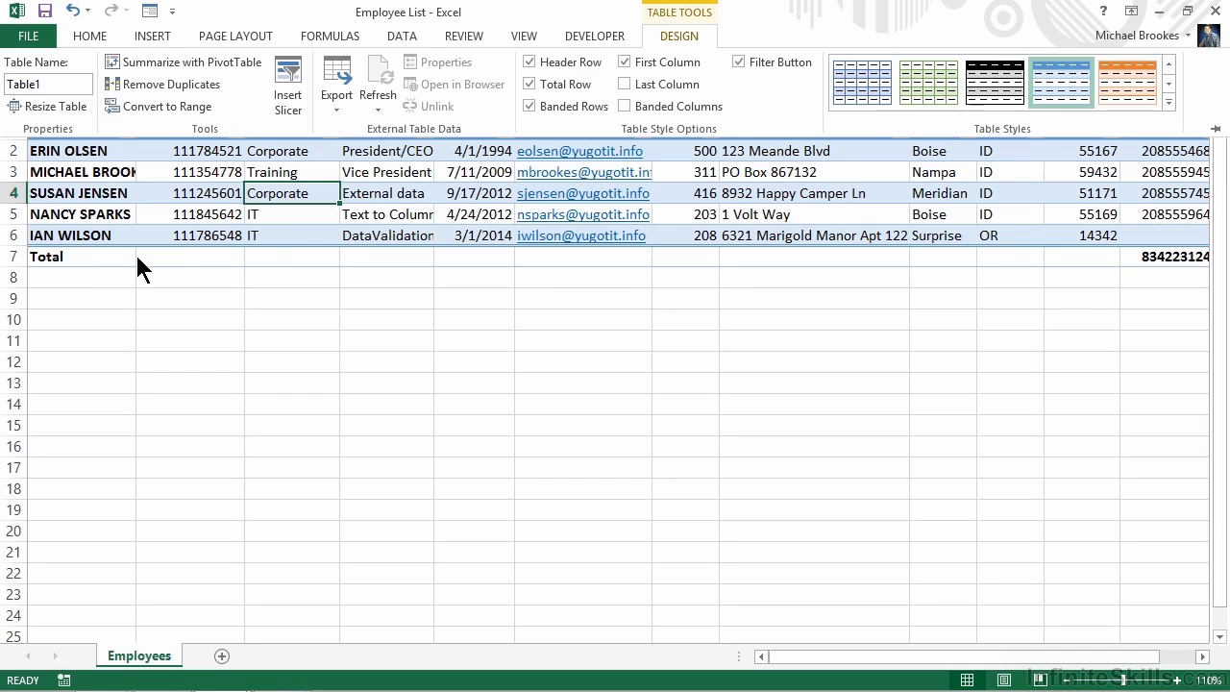
- Set the total row's SSN cell, B7, to the Count function
click(179, 255)
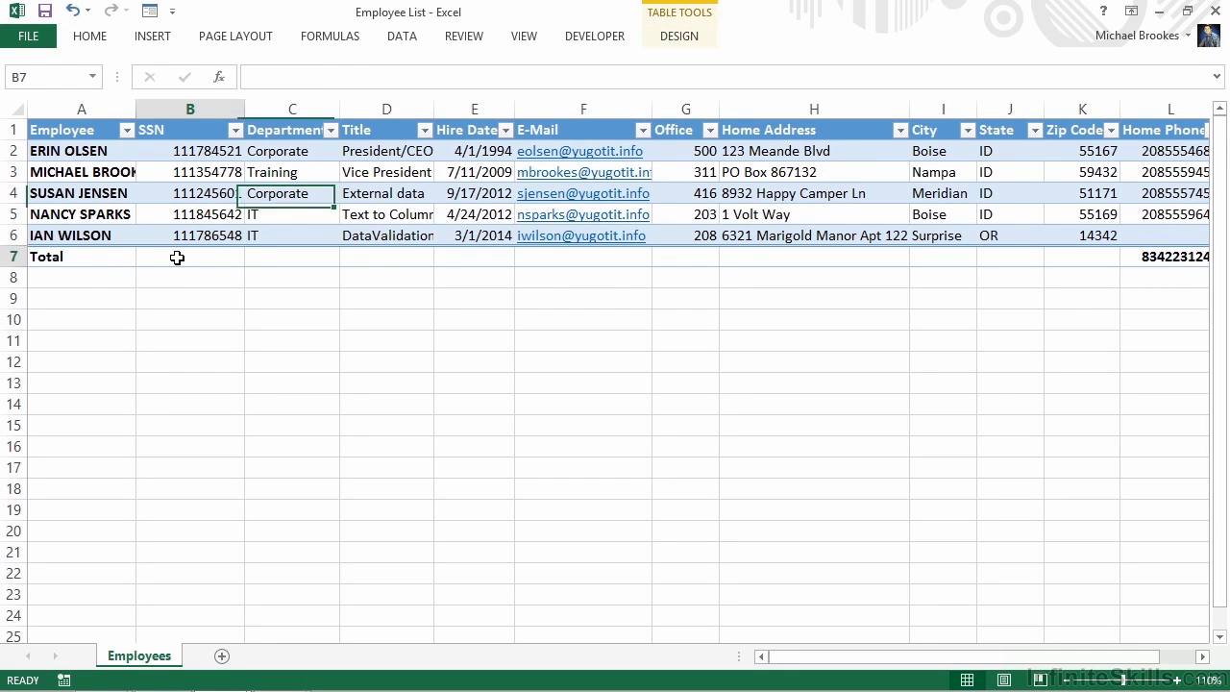
click(177, 258)
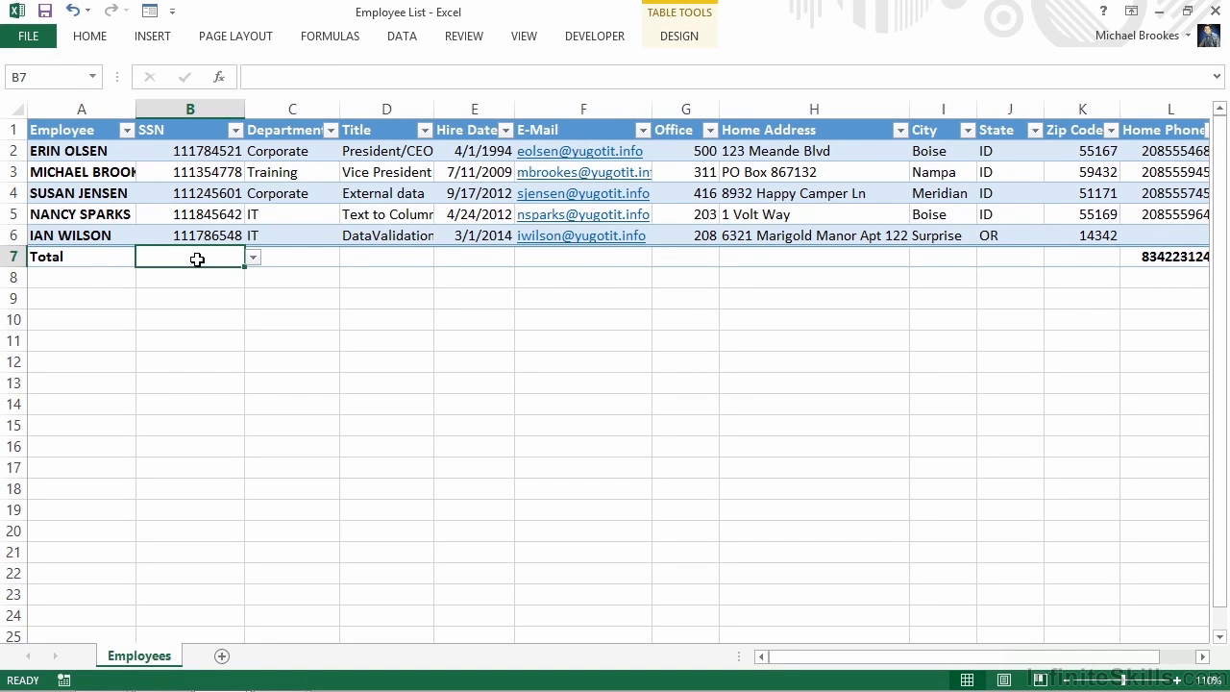
click(253, 260)
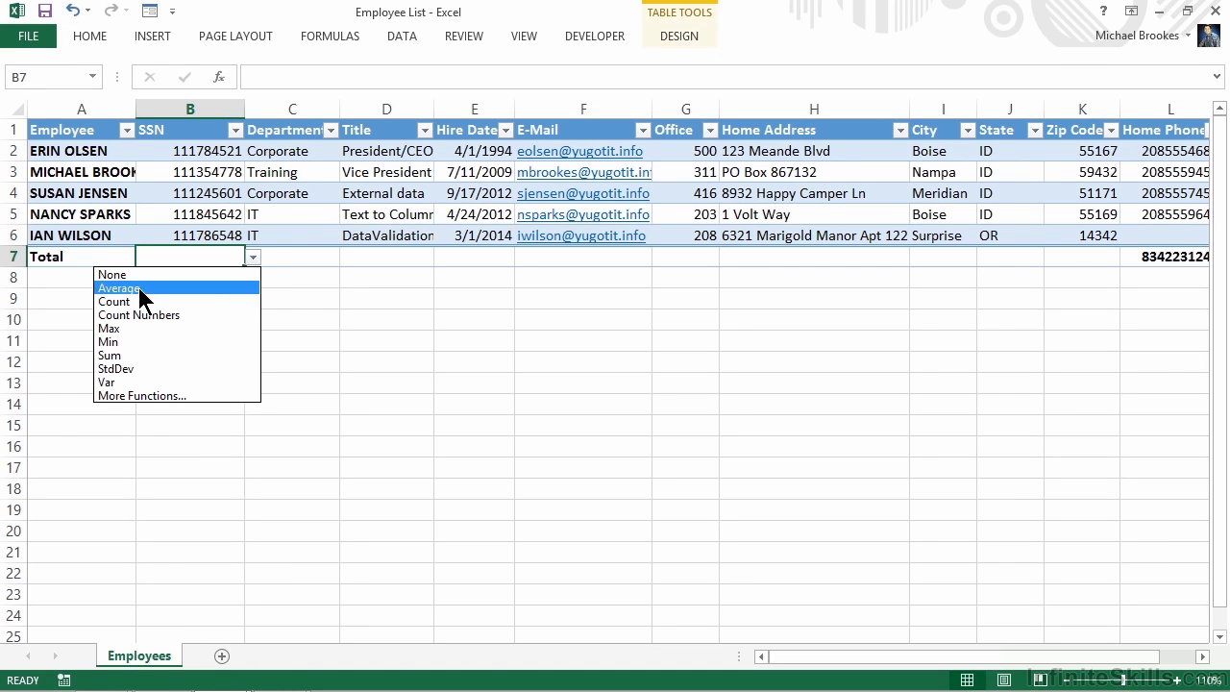
click(118, 301)
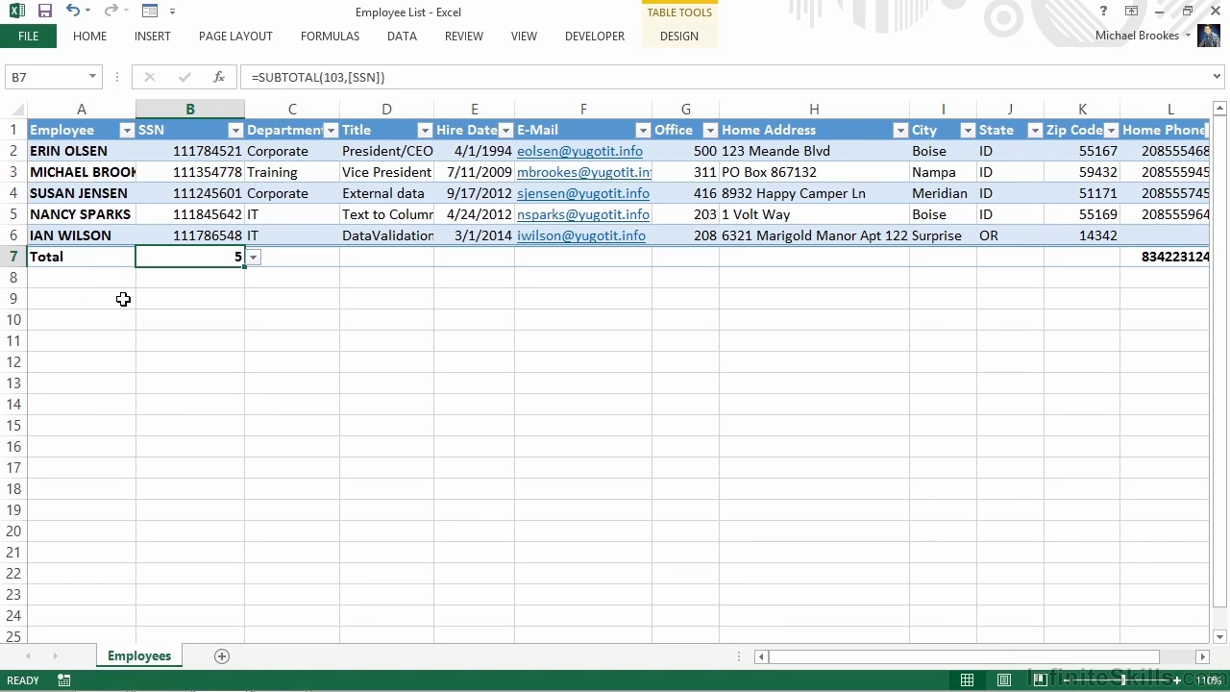
- Sort the table by Department from A to Z, and re-sort it by Hire Date from newest to oldest
click(330, 129)
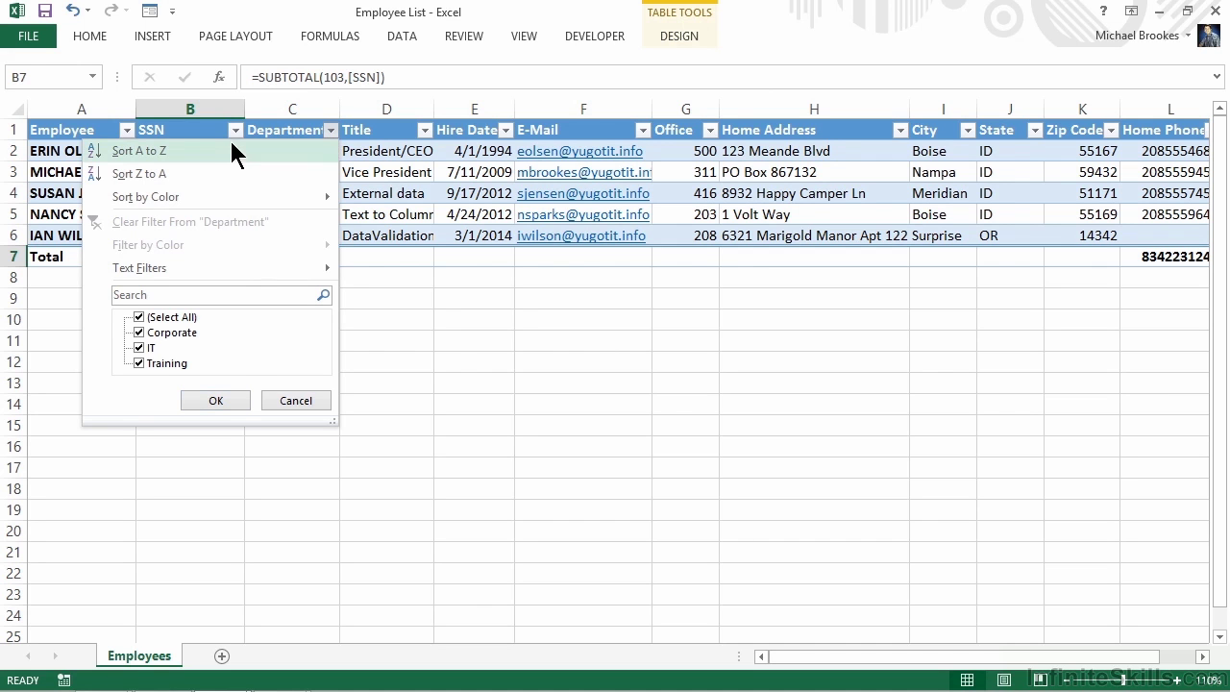
click(162, 151)
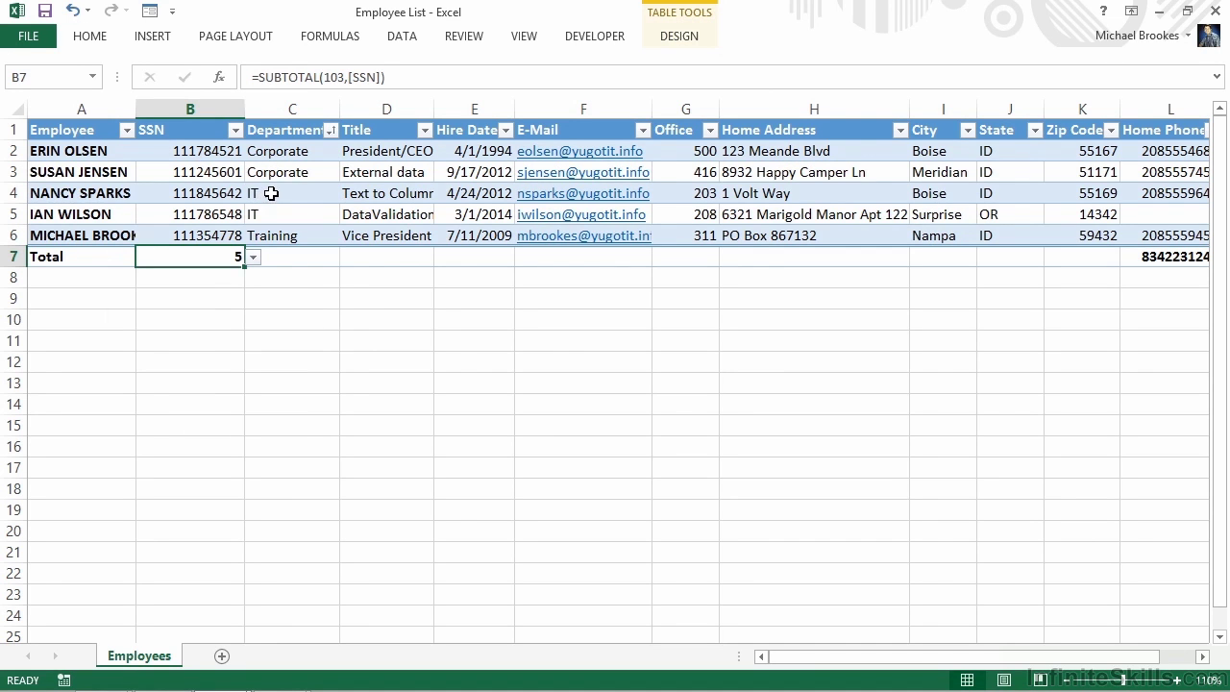
click(504, 132)
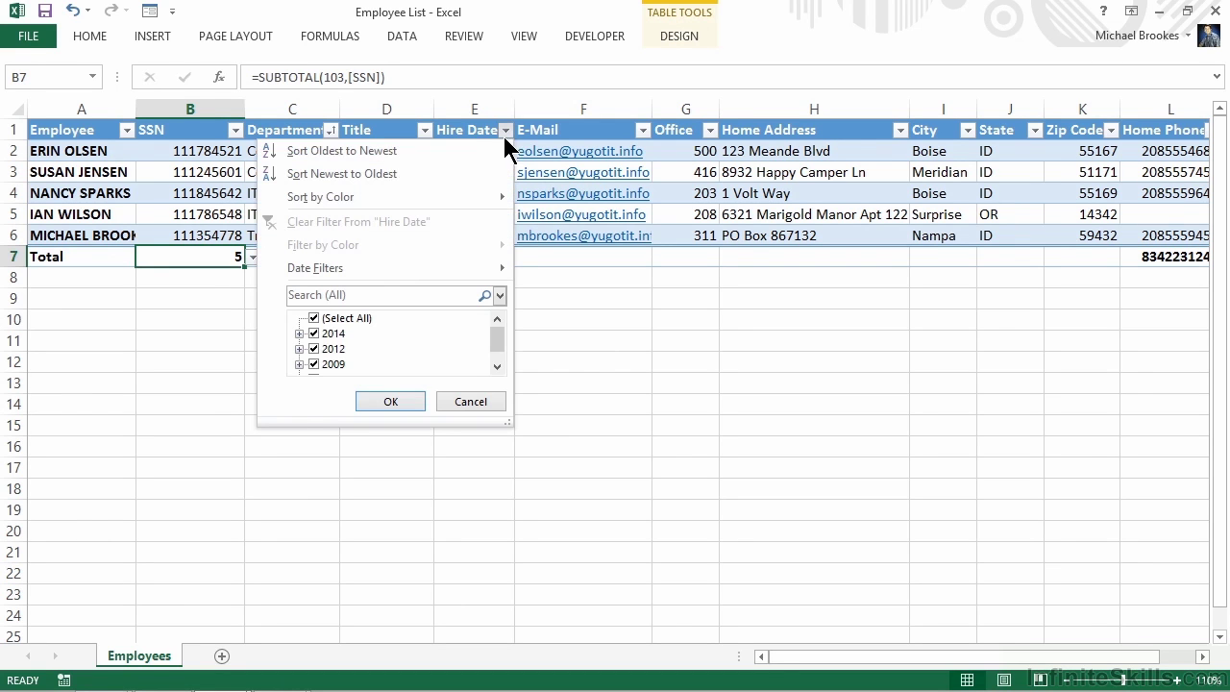
click(356, 179)
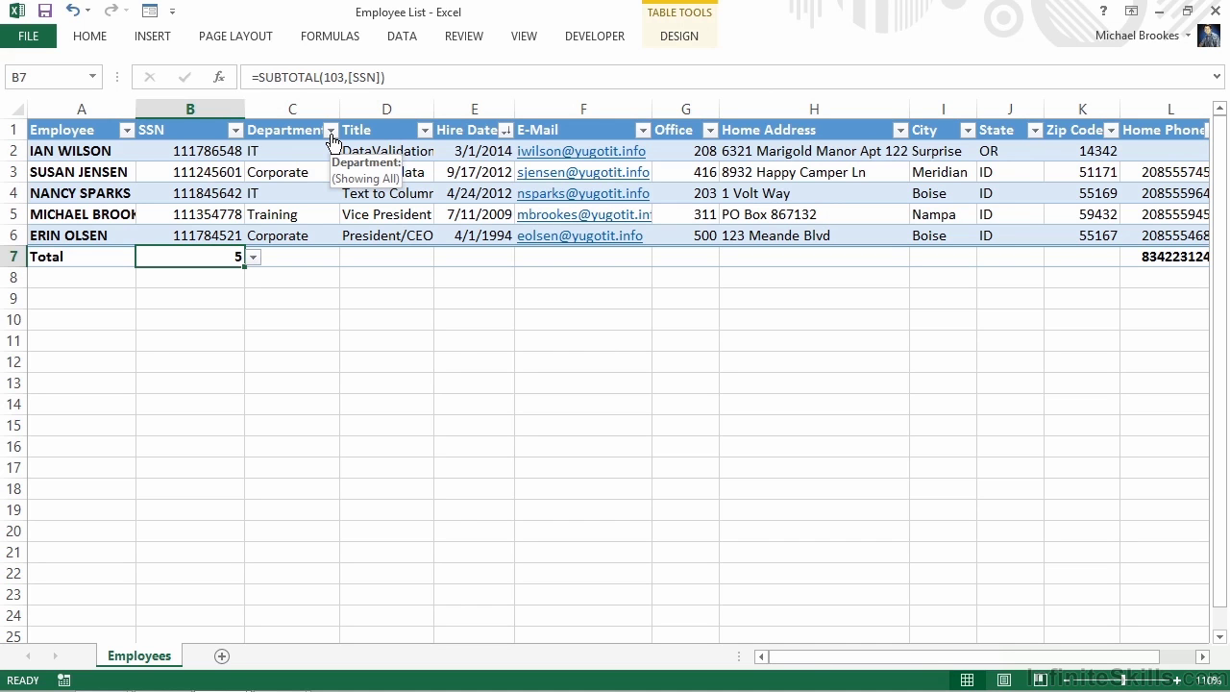
- Filter the Department column to show only IT, and clear that filter again
click(330, 131)
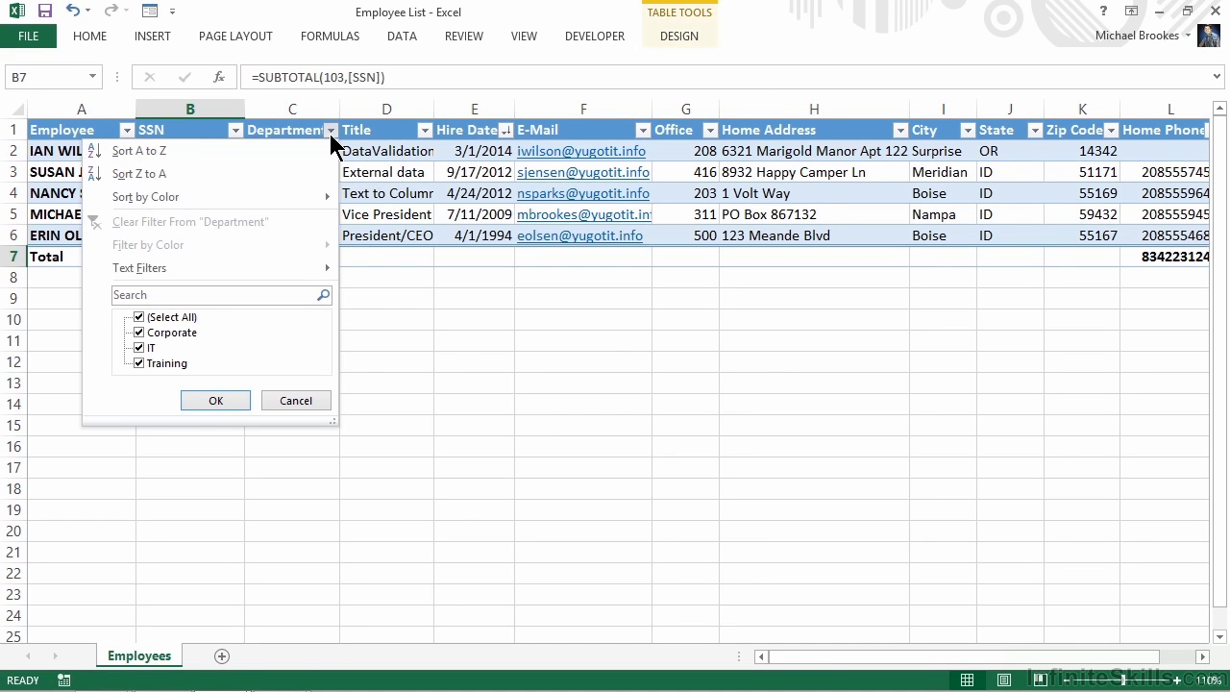
click(140, 317)
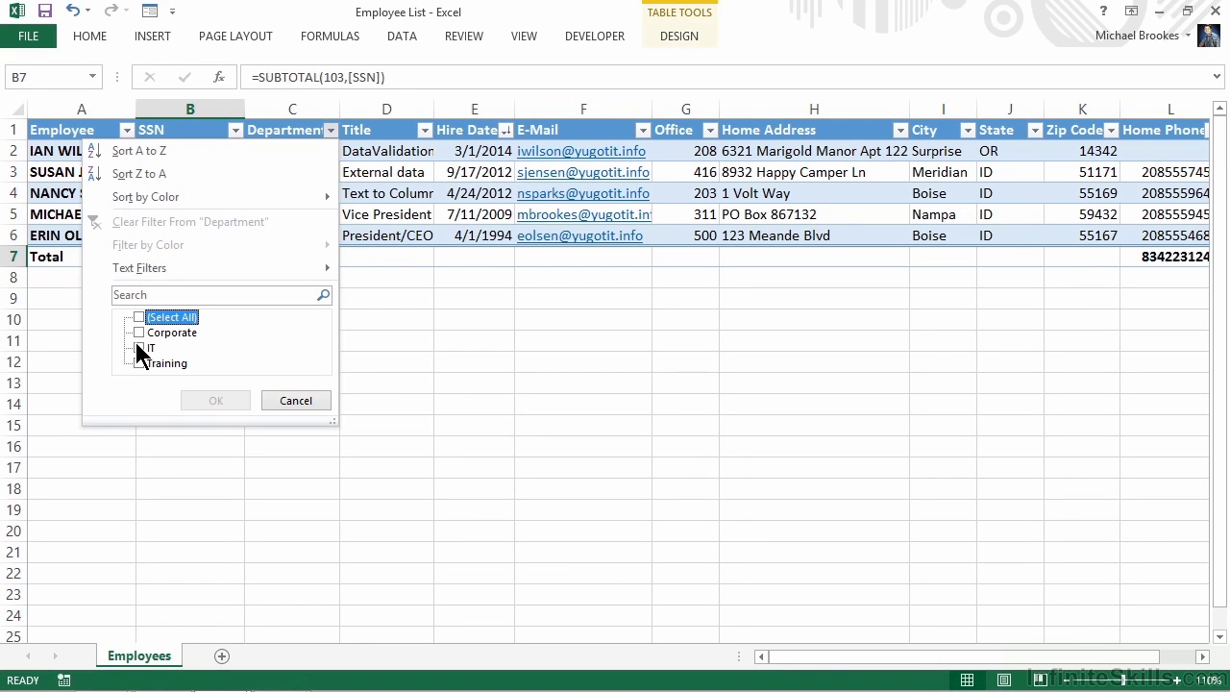
click(138, 347)
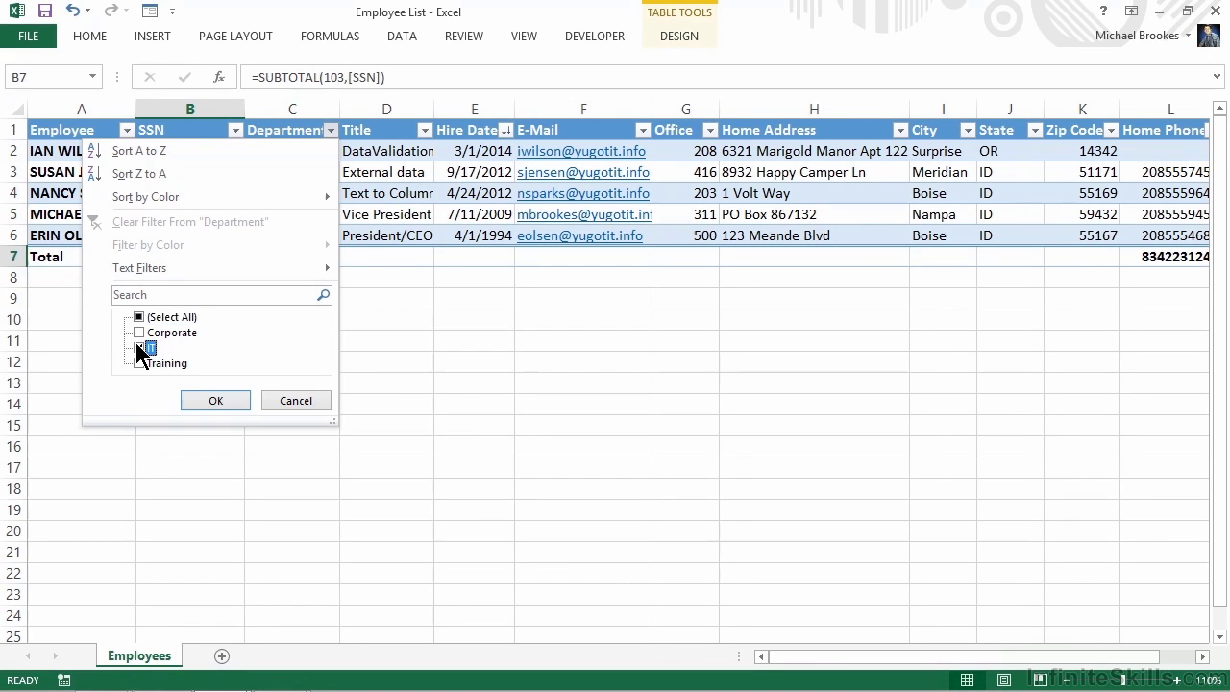
click(228, 401)
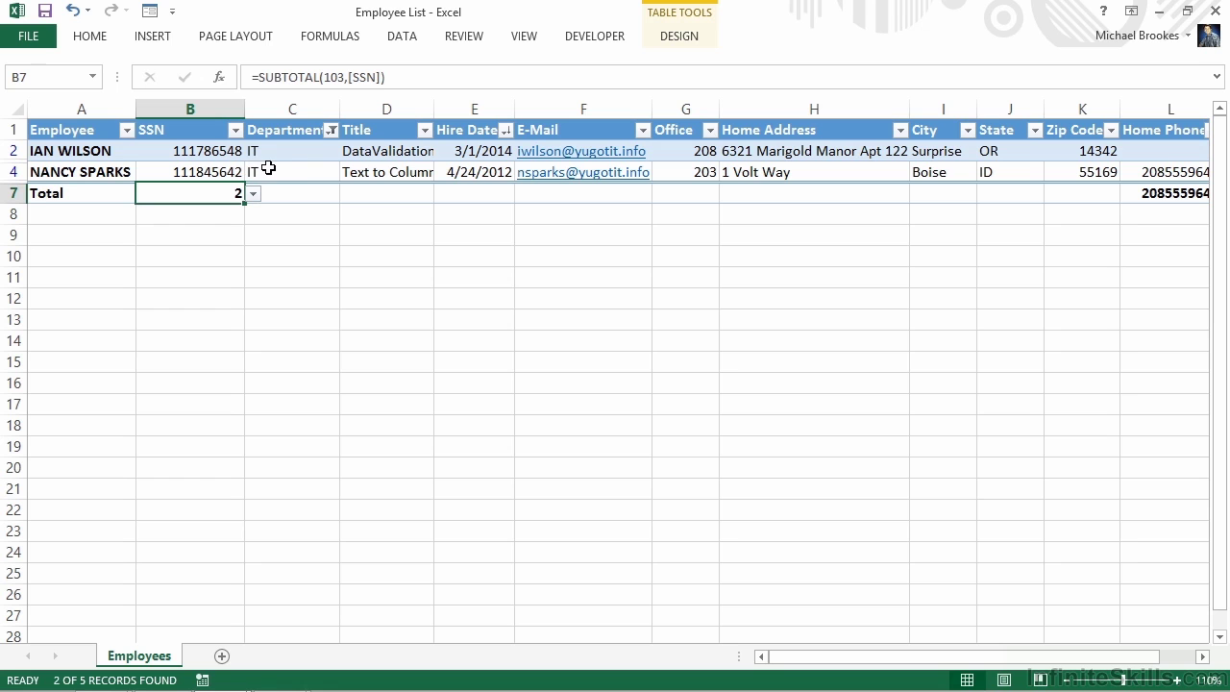
click(331, 132)
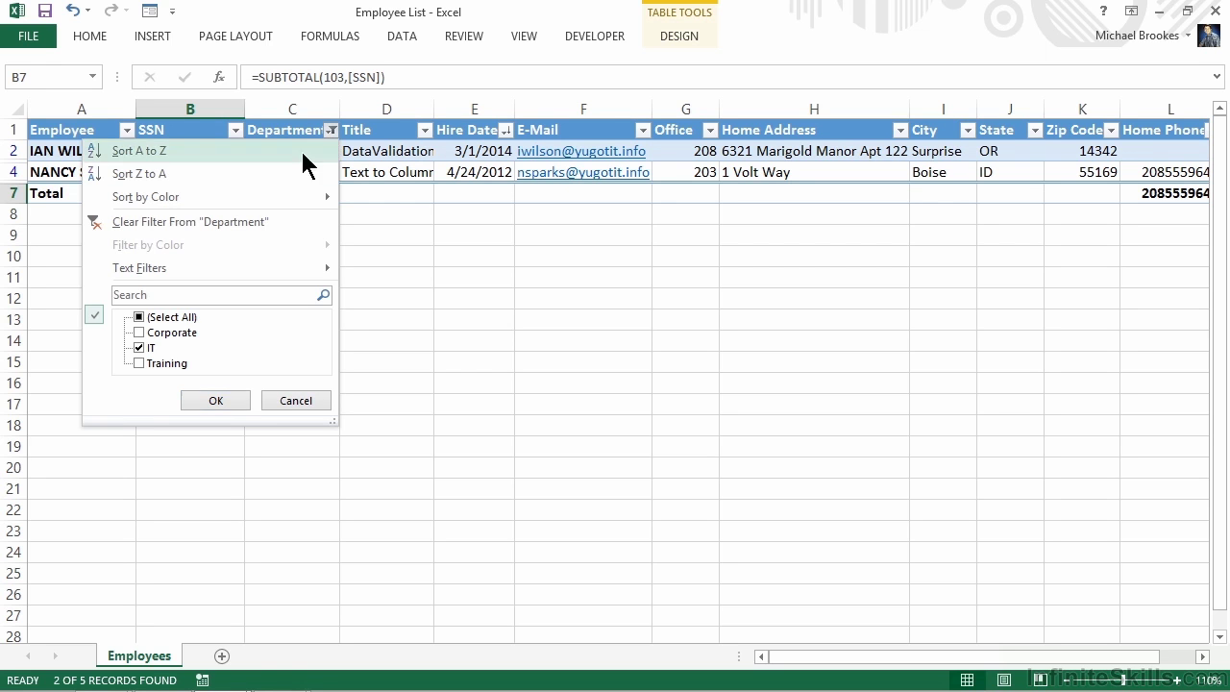
click(180, 223)
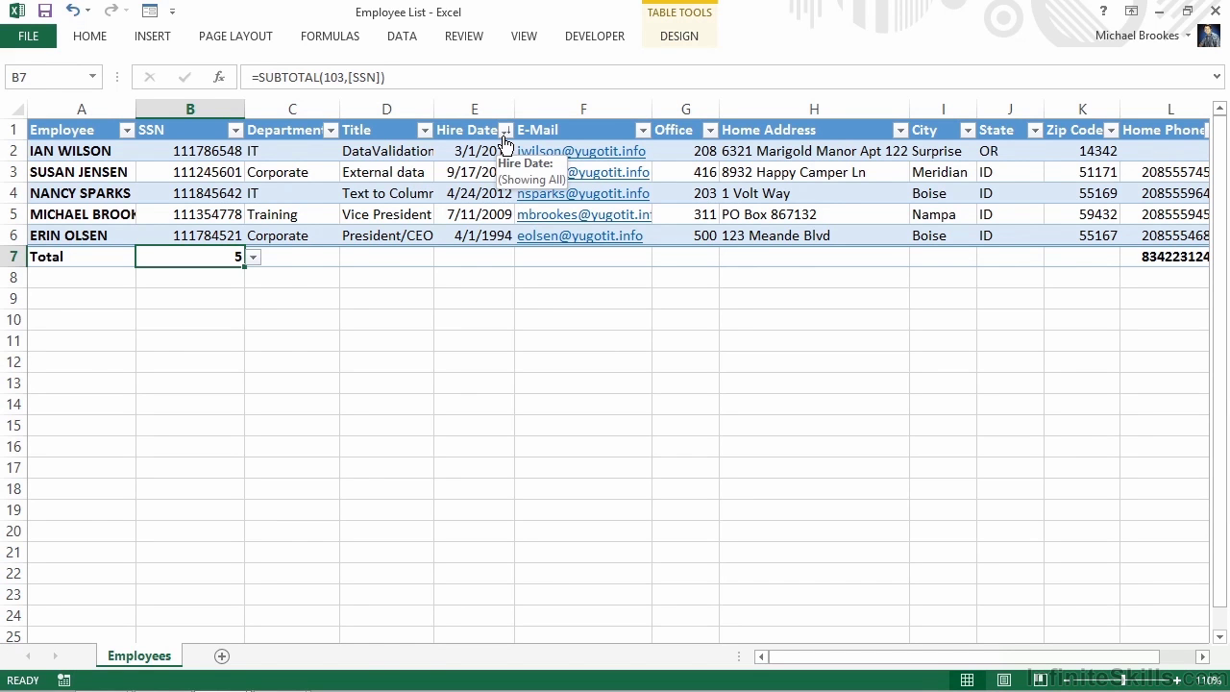
- Examine the sort and filter options of the Hire Date column without applying any
click(504, 132)
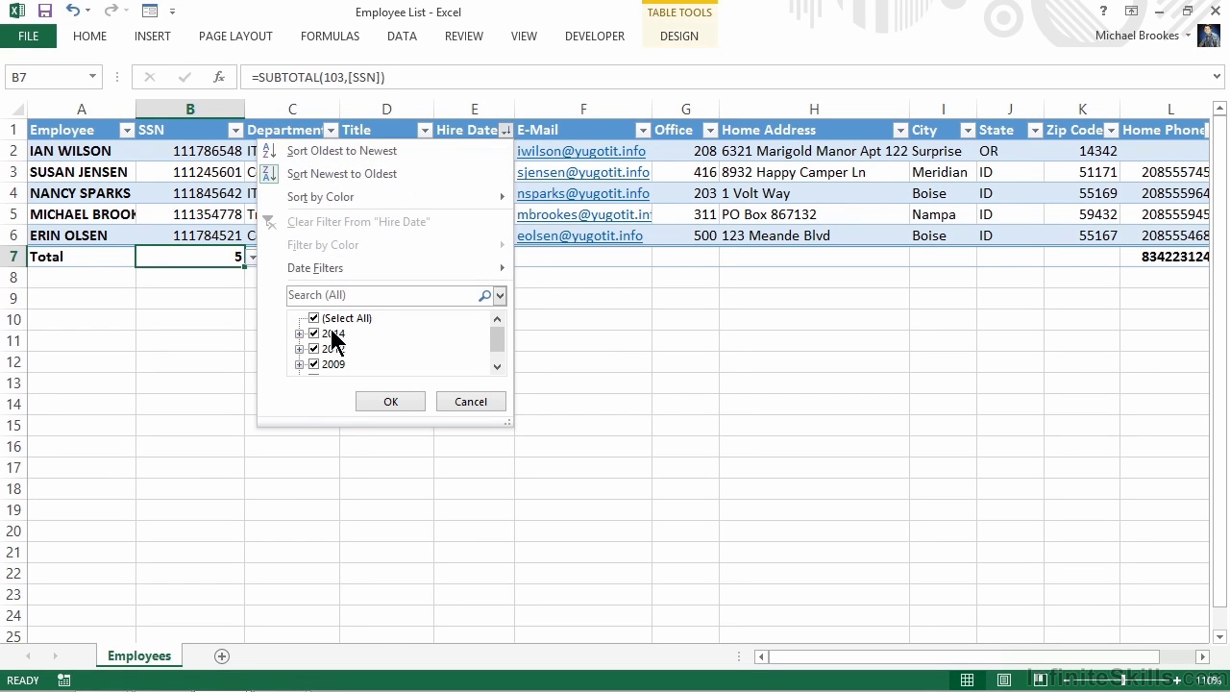
mouse_move(341, 270)
click(138, 209)
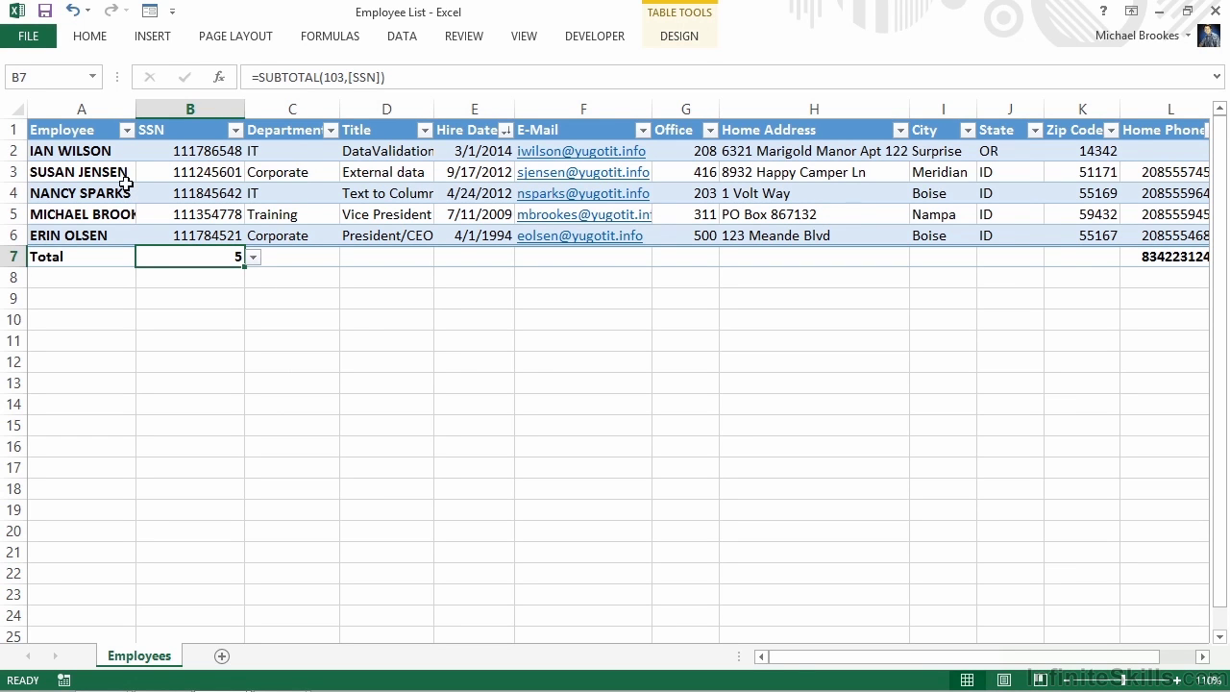
- Insert a new column between the Employee and SSN columns
drag(104, 151, 108, 231)
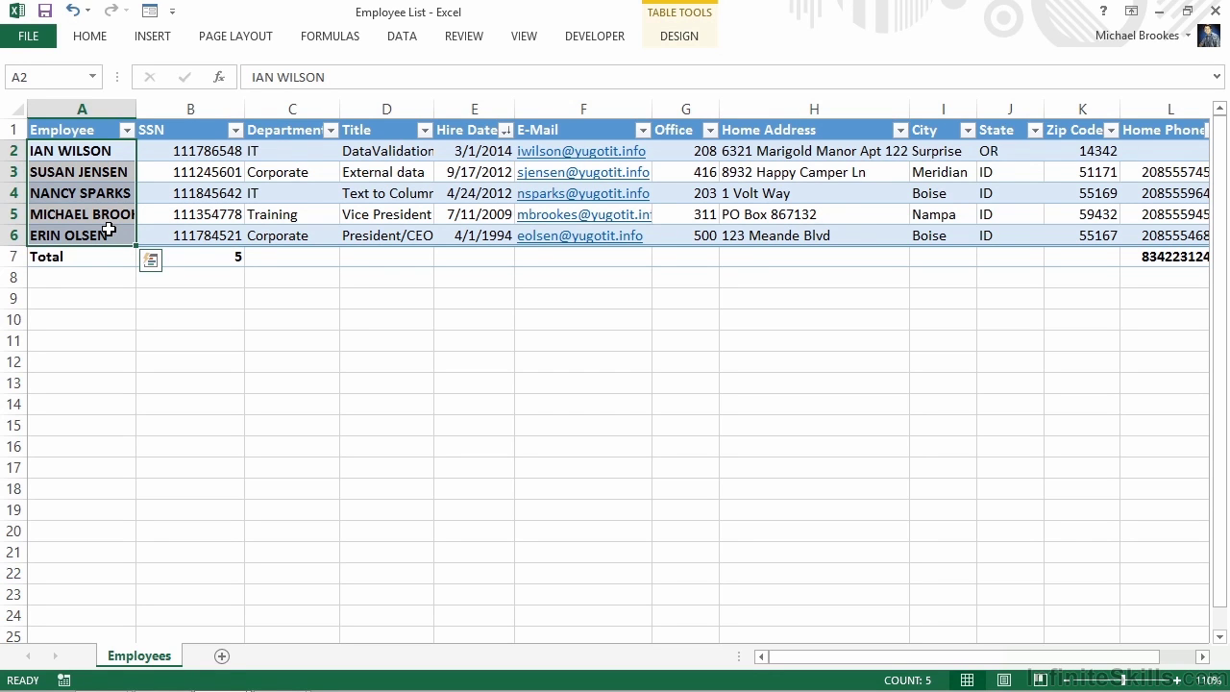
click(175, 111)
right_click(175, 112)
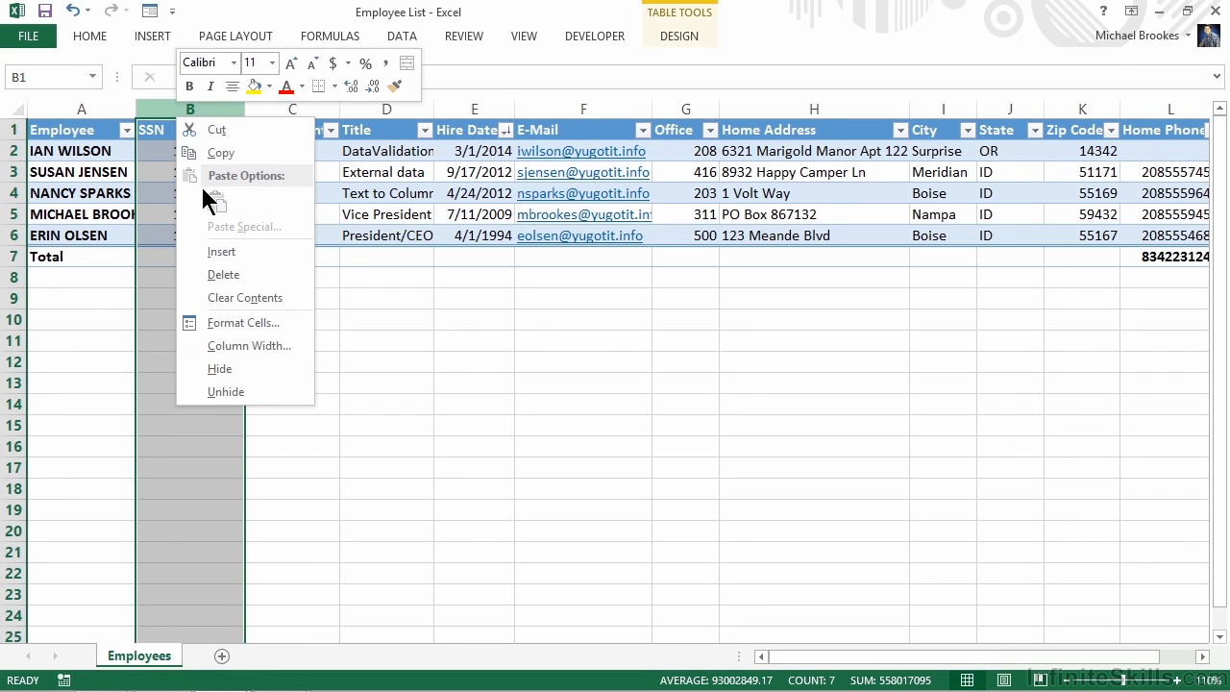
click(221, 252)
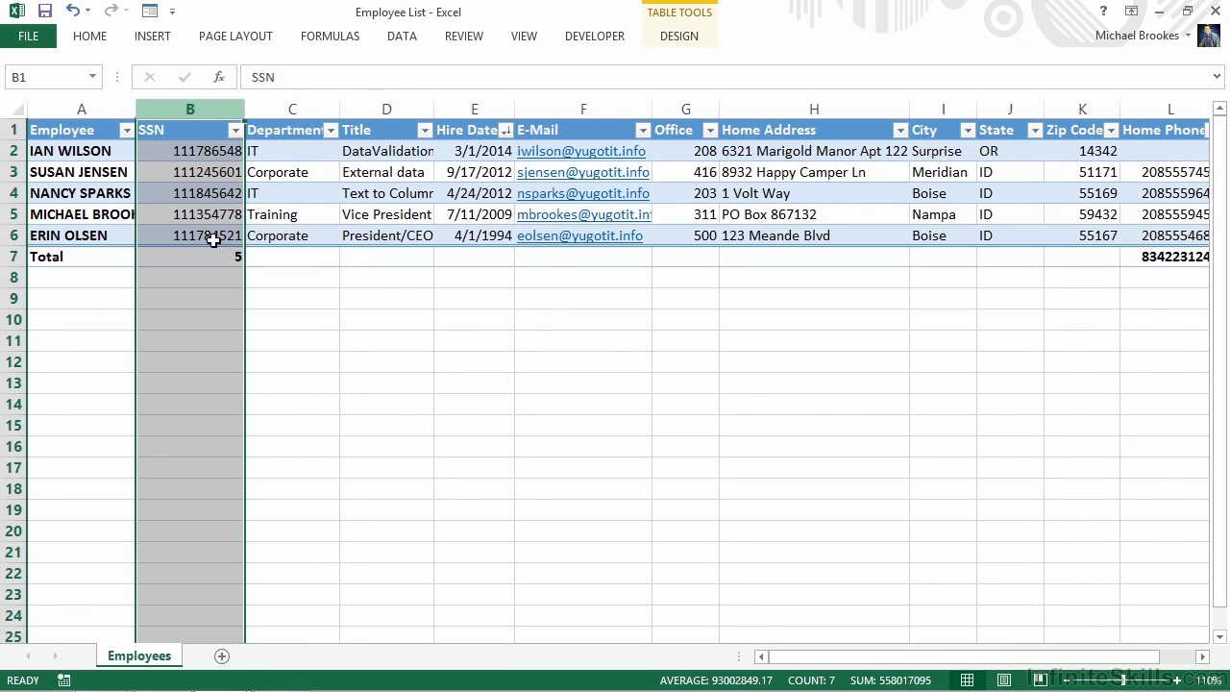
- Enter the formula =Proper(Left(A2,Search(" ",A2))) in cell B2 to extract each employee's first name in proper case
click(177, 156)
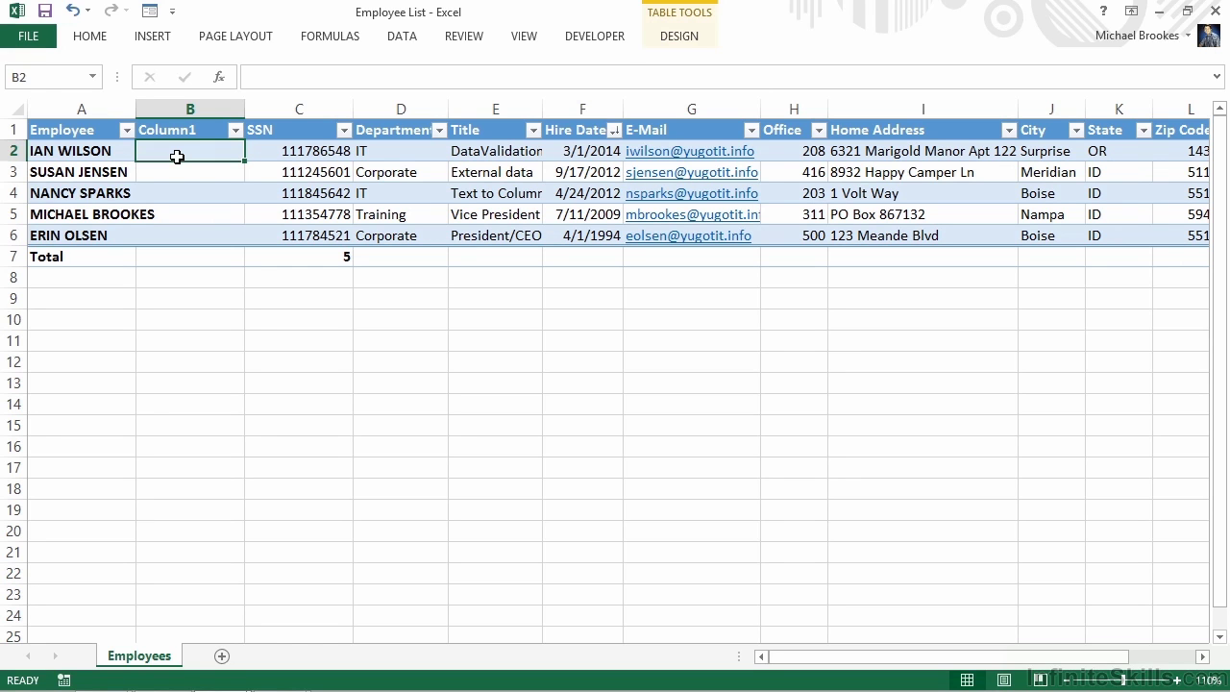
text(=)
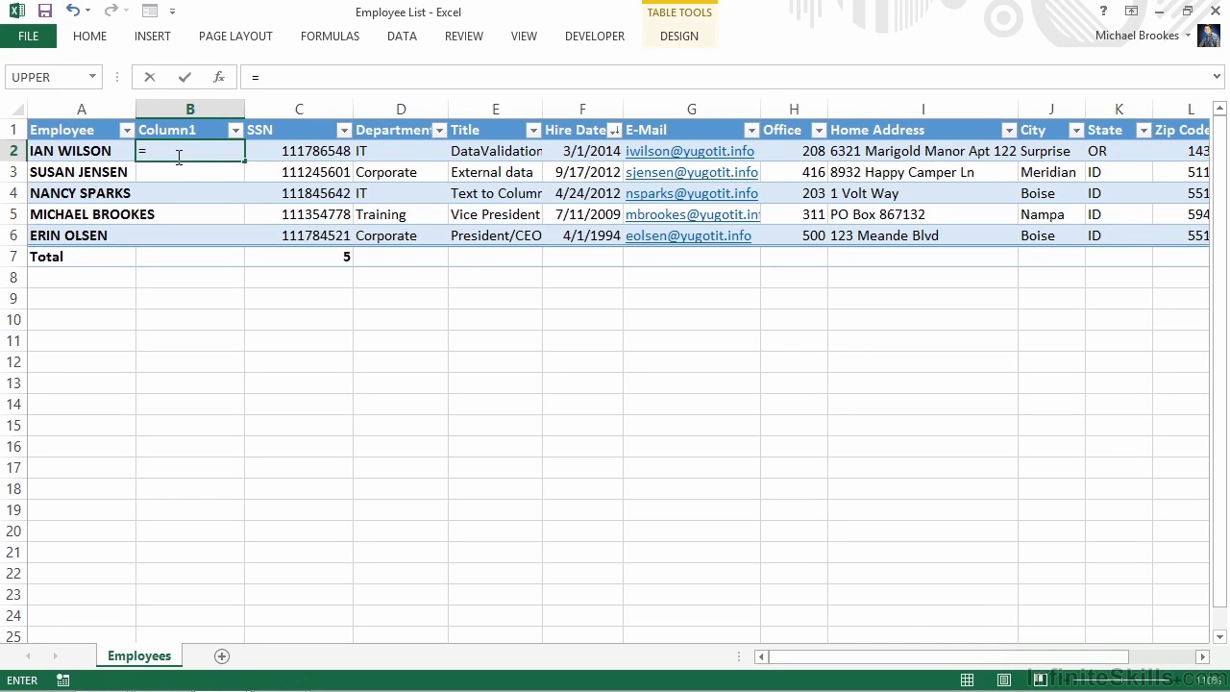
text(Pro)
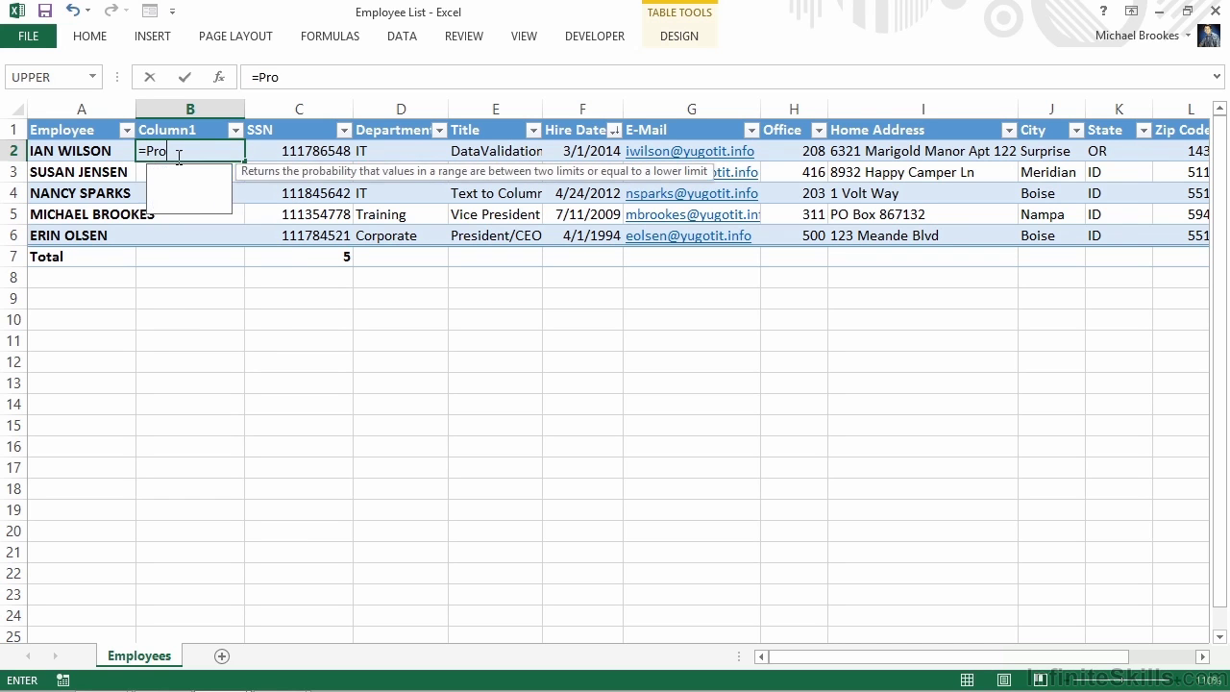
text(per()
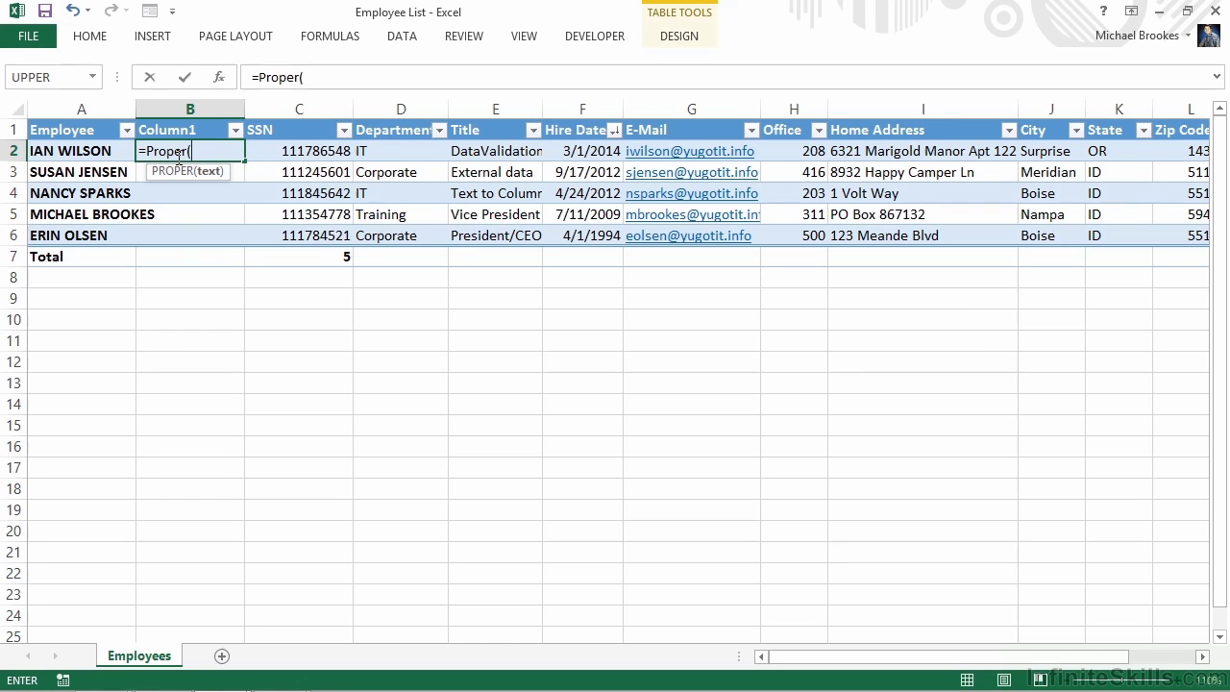
text(Left)
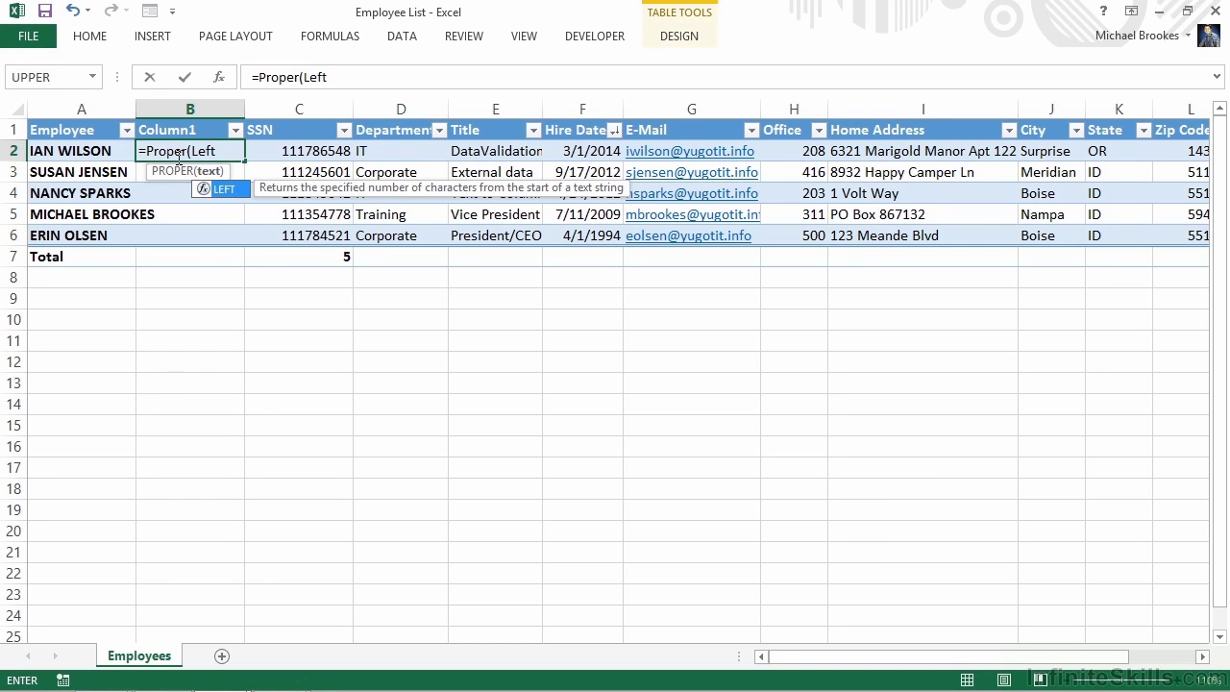
text(()
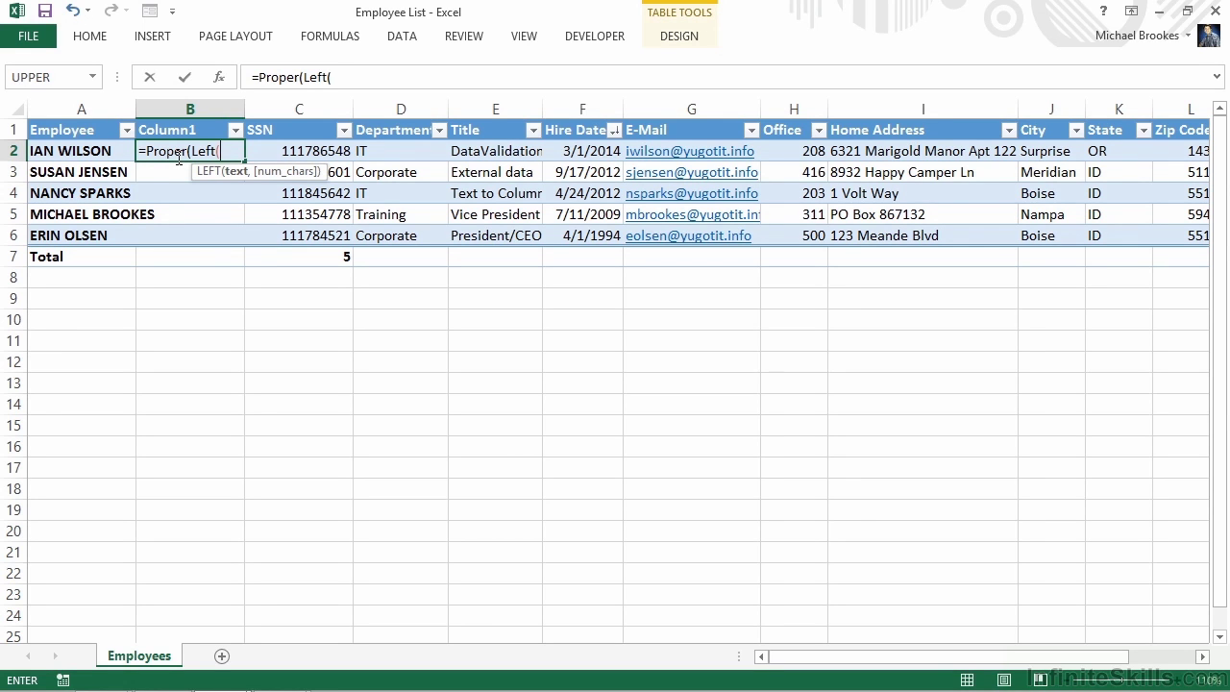
text(A2,)
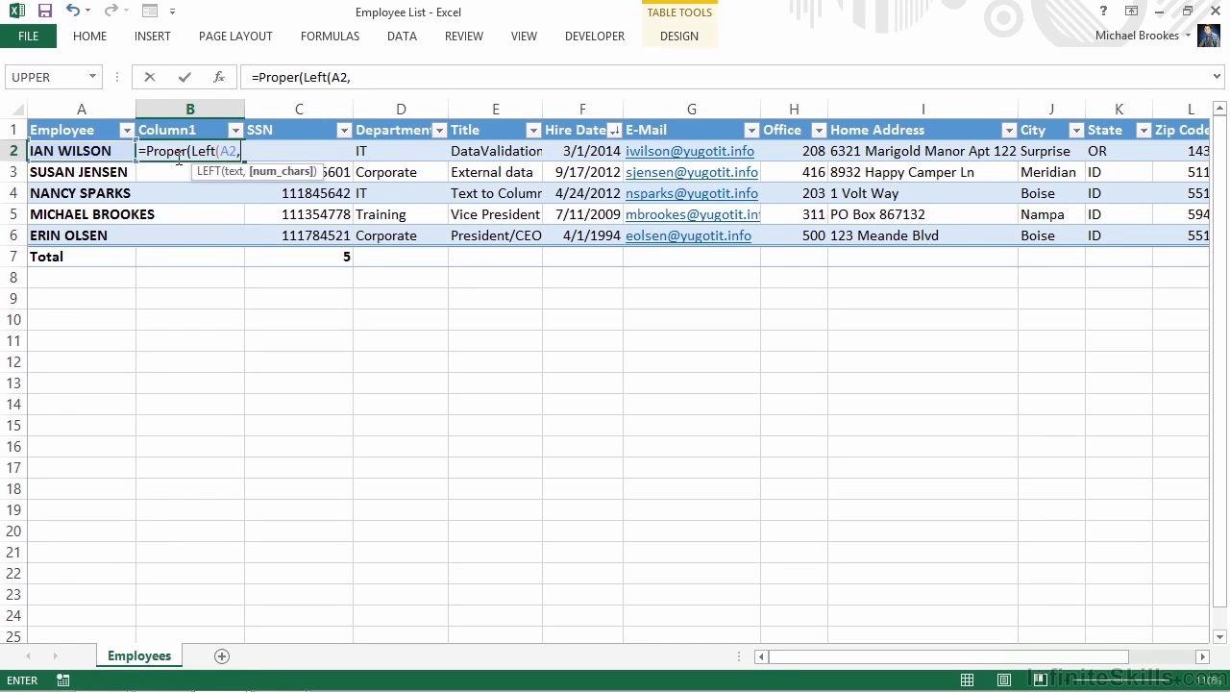
text(Search)
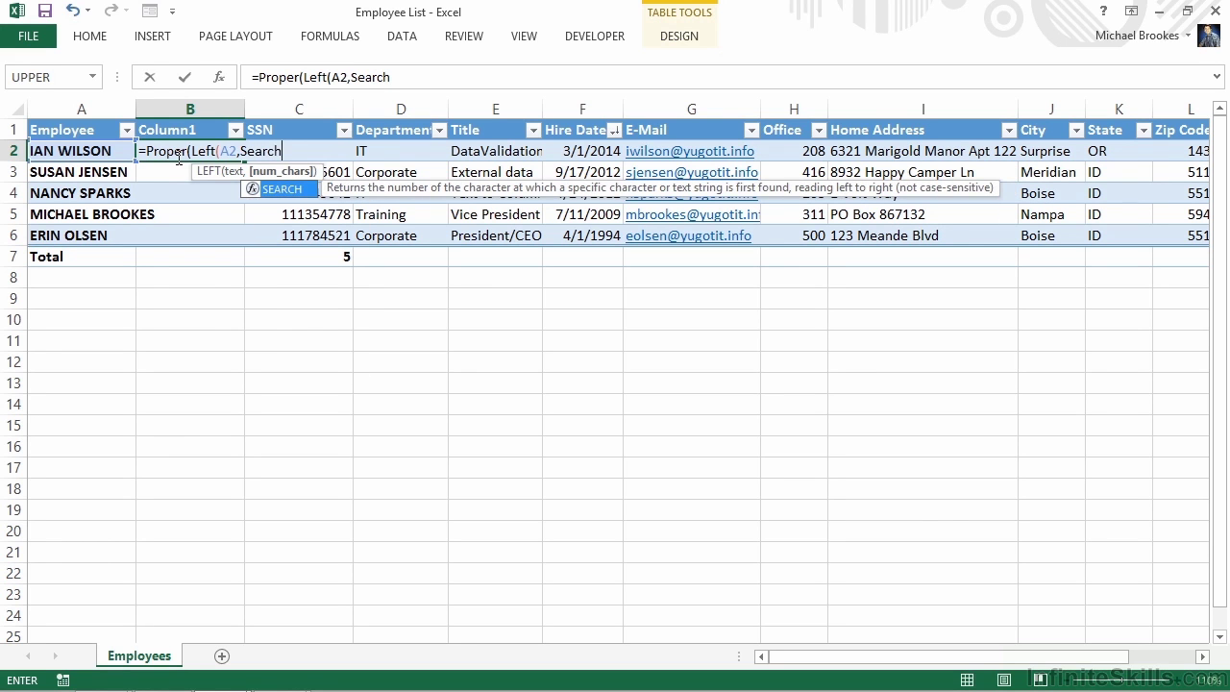
text(()
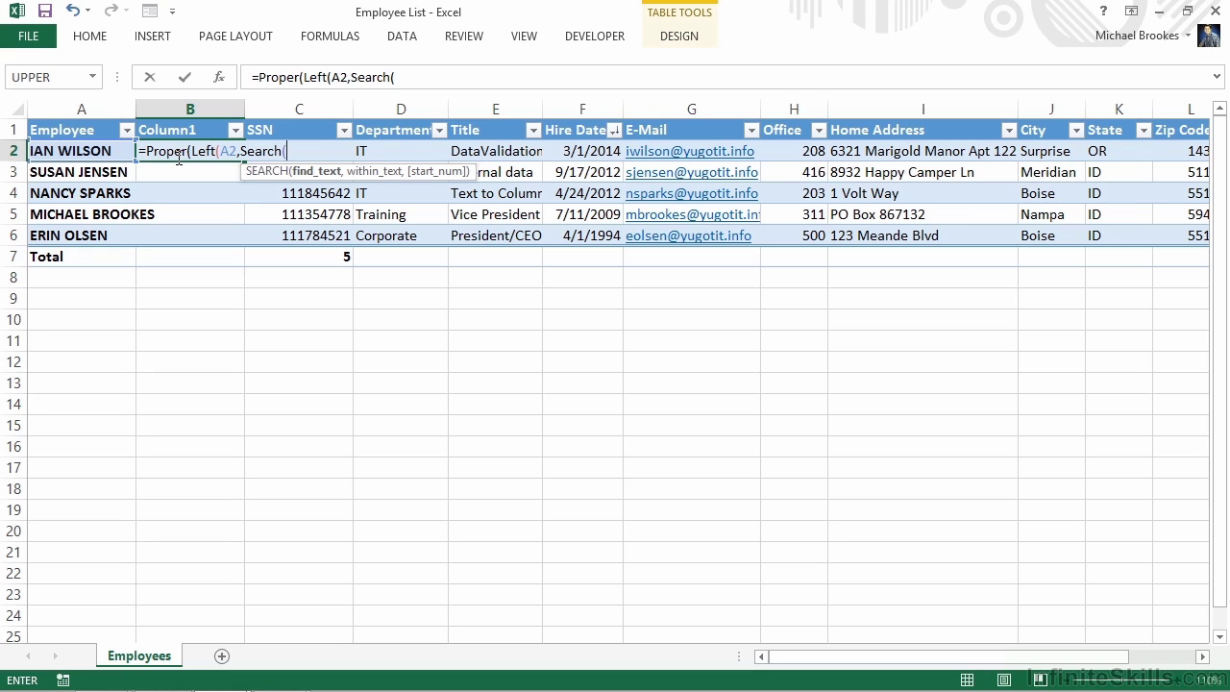
text(" ",)
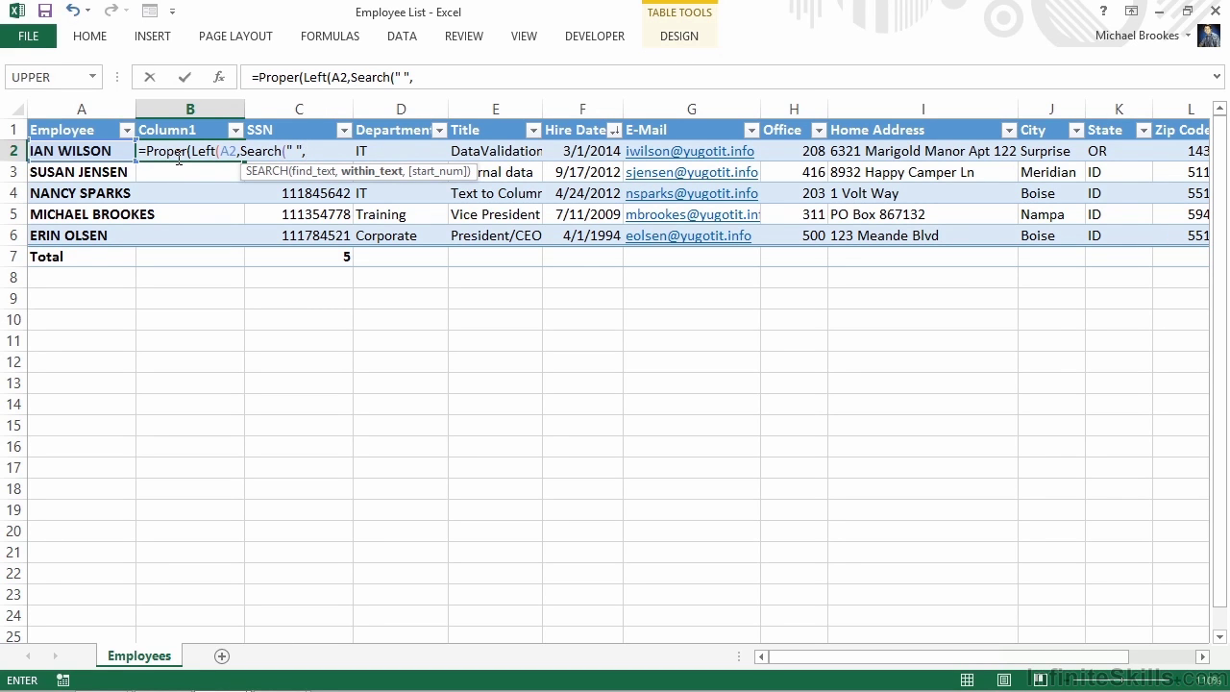
text(A2)
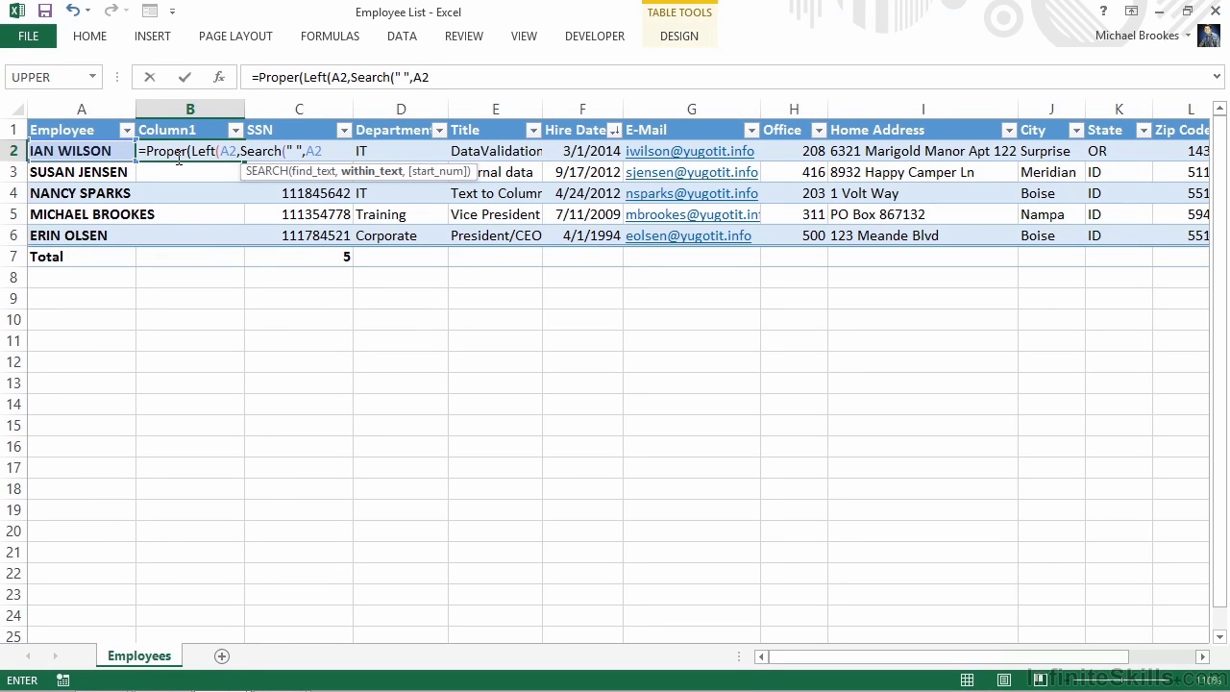
text())
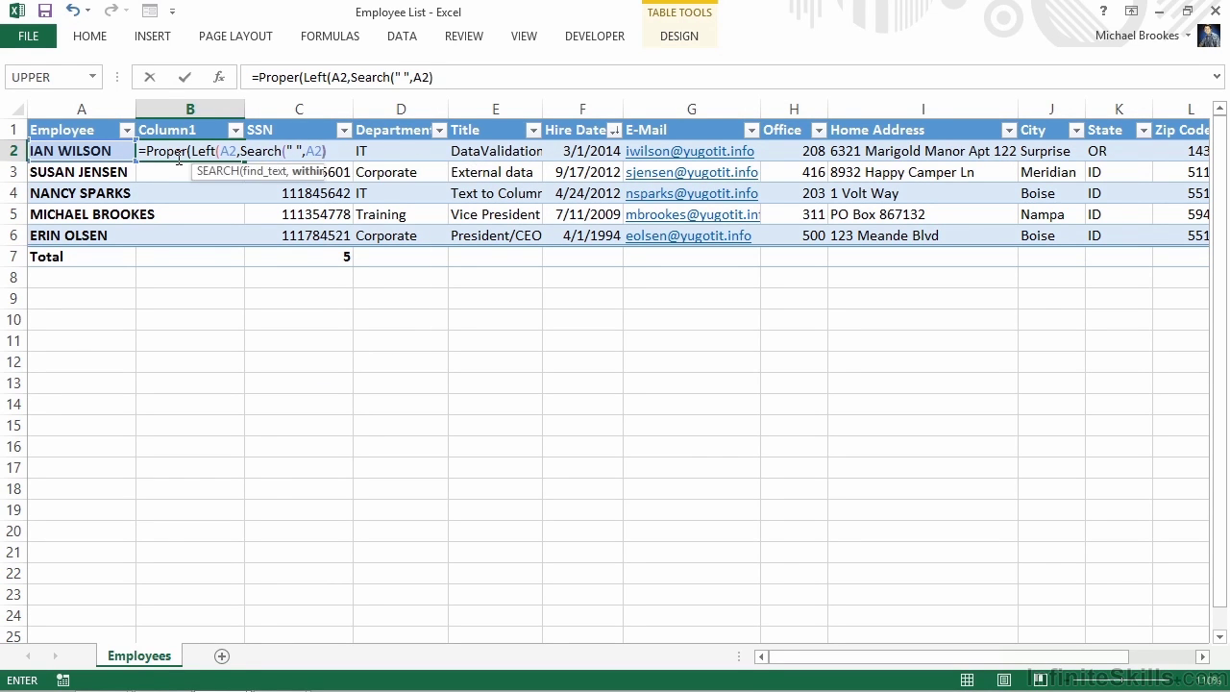
text()))
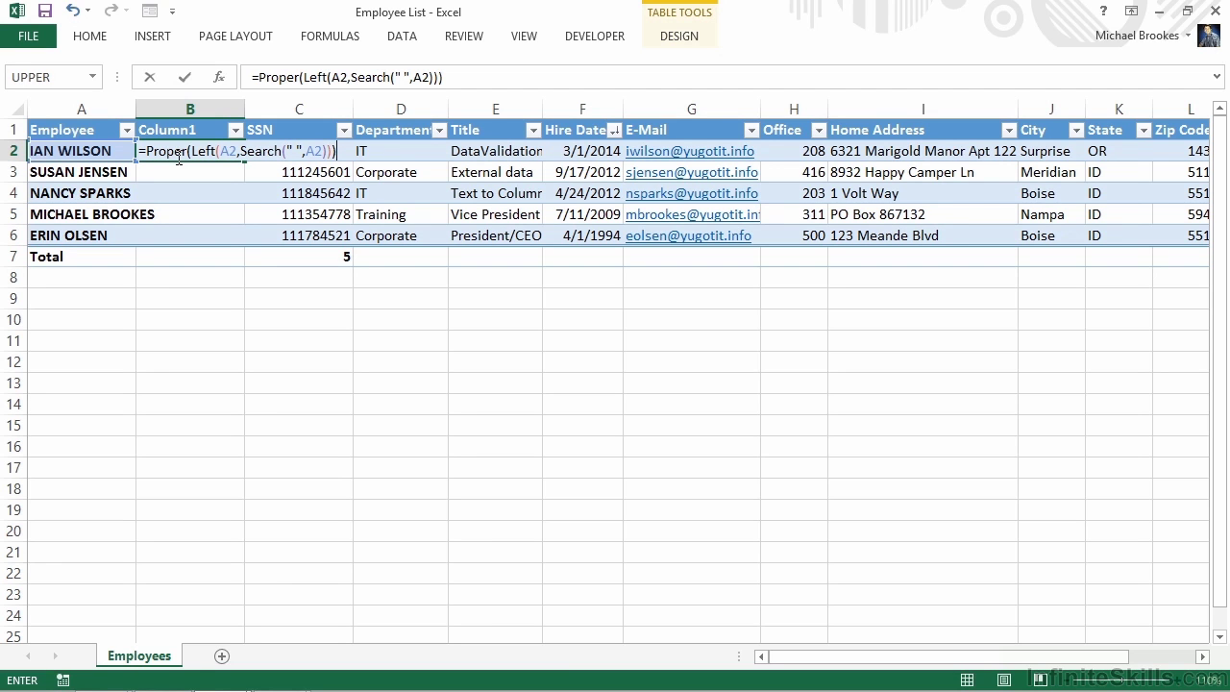
key(Return)
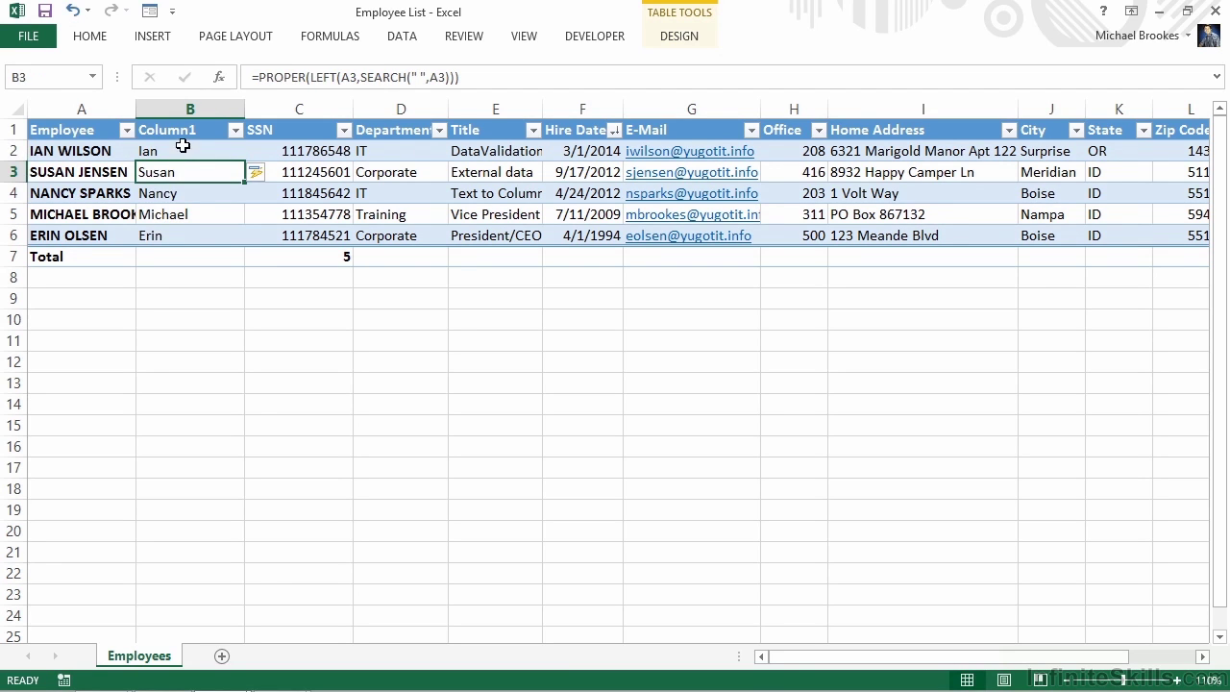